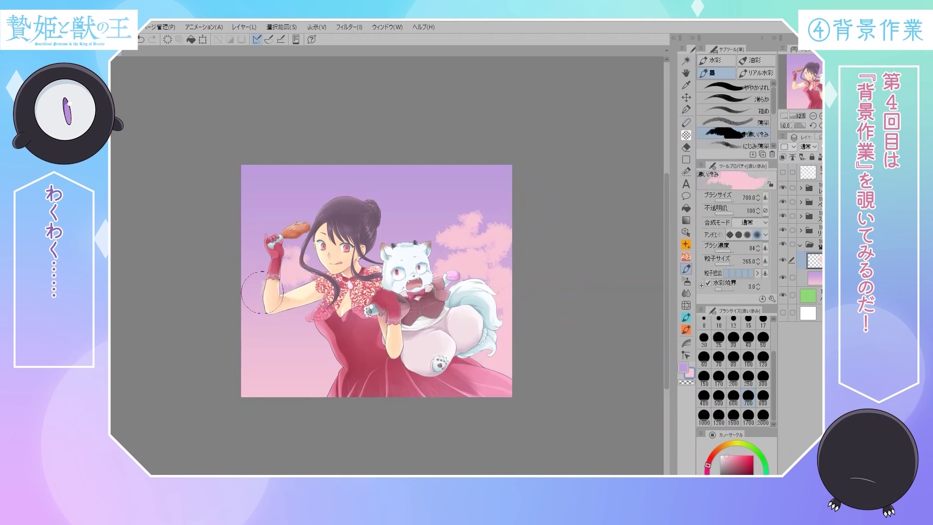
# Paint pink cherry-blossom masses across the lilac sky behind both characters with the dense ink-wash brush
pyautogui.scroll(5, 634, 230)
pyautogui.moveTo(535, 112); pyautogui.dragTo(583, 156)
pyautogui.moveTo(486, 122); pyautogui.dragTo(559, 194)
pyautogui.click(749, 380)
pyautogui.moveTo(446, 197); pyautogui.dragTo(622, 146)
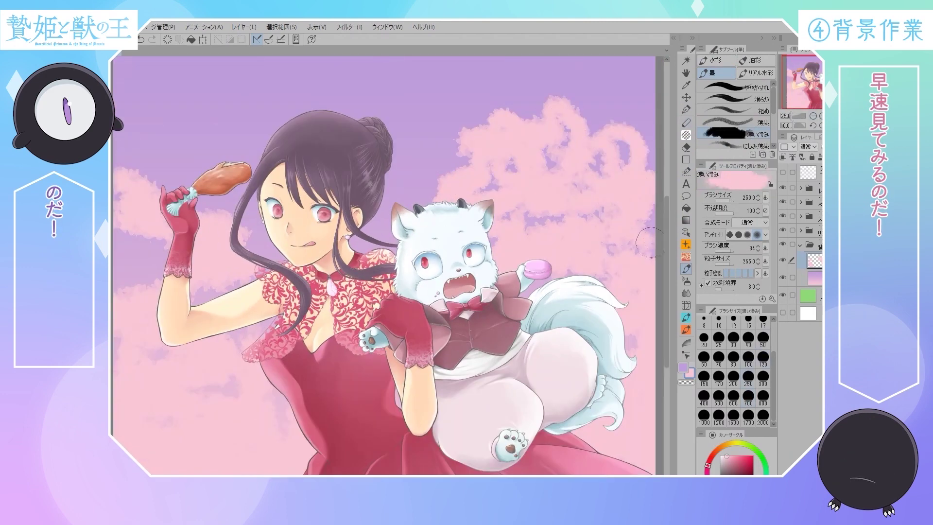
pyautogui.moveTo(632, 233); pyautogui.dragTo(160, 170)
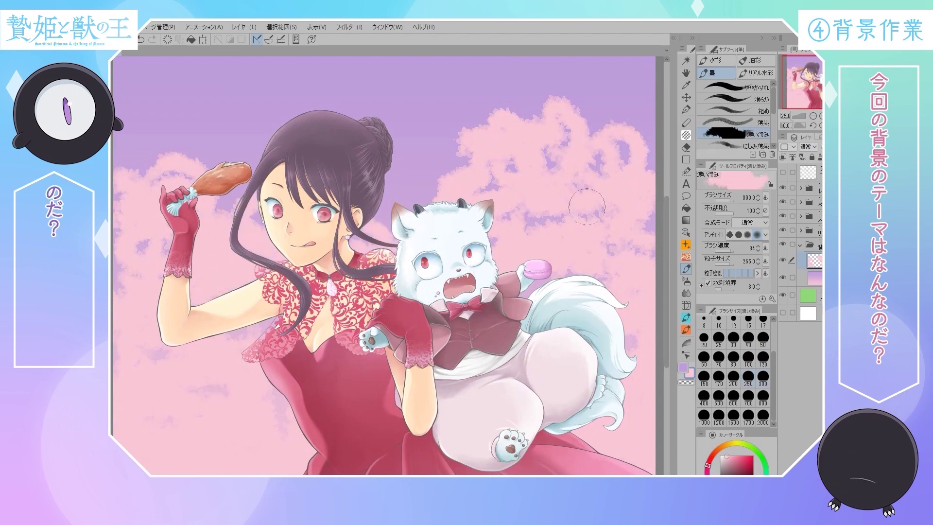
# Layer pale pink, white and lilac patches over the cherry-blossom masses using the ink-wash brush at size 700
pyautogui.press(']')
pyautogui.hotkey('ctrl', '-')
pyautogui.hotkey('ctrl', '+')
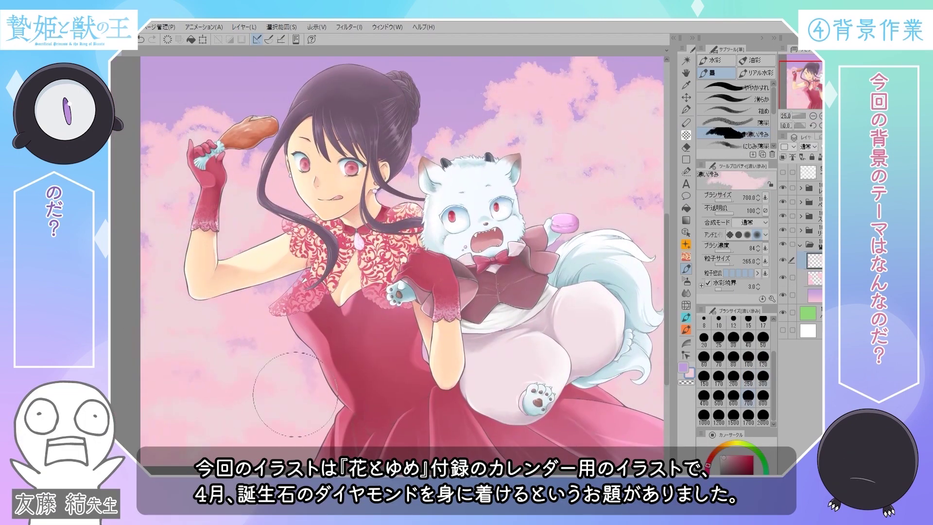
pyautogui.moveTo(595, 131)
pyautogui.mouseDown()
pyautogui.moveTo(564, 117)
pyautogui.moveTo(559, 190)
pyautogui.moveTo(175, 335)
pyautogui.moveTo(181, 455)
pyautogui.mouseUp()
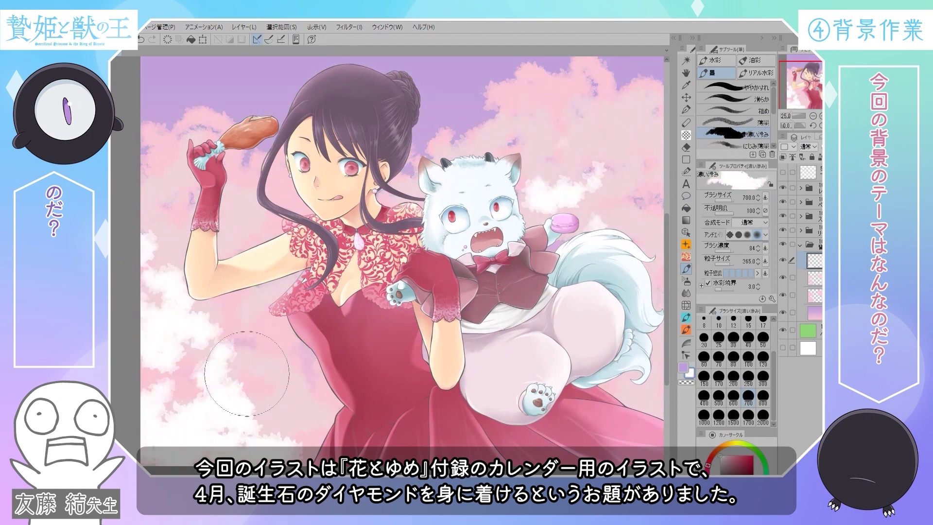
pyautogui.hotkey('ctrl', '-')
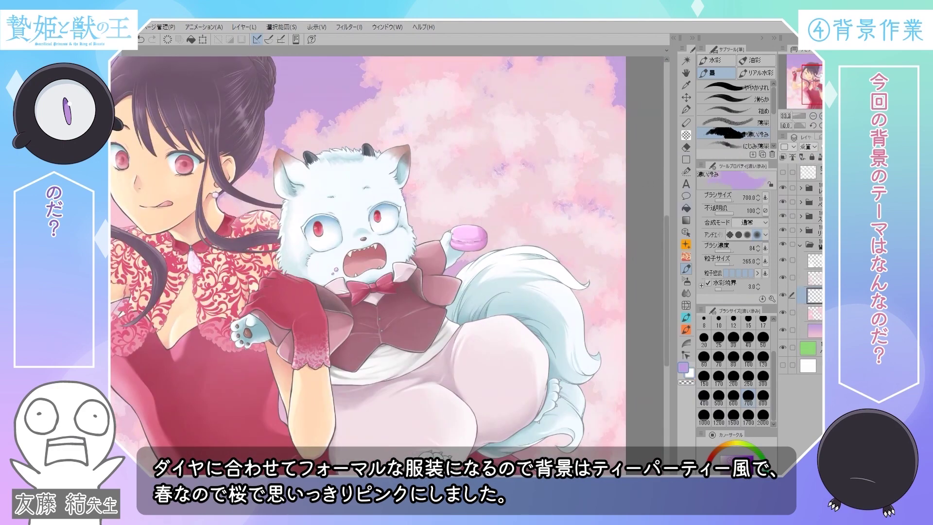
pyautogui.moveTo(539, 209)
pyautogui.mouseDown()
pyautogui.moveTo(545, 180)
pyautogui.moveTo(615, 311)
pyautogui.moveTo(576, 462)
pyautogui.mouseUp()
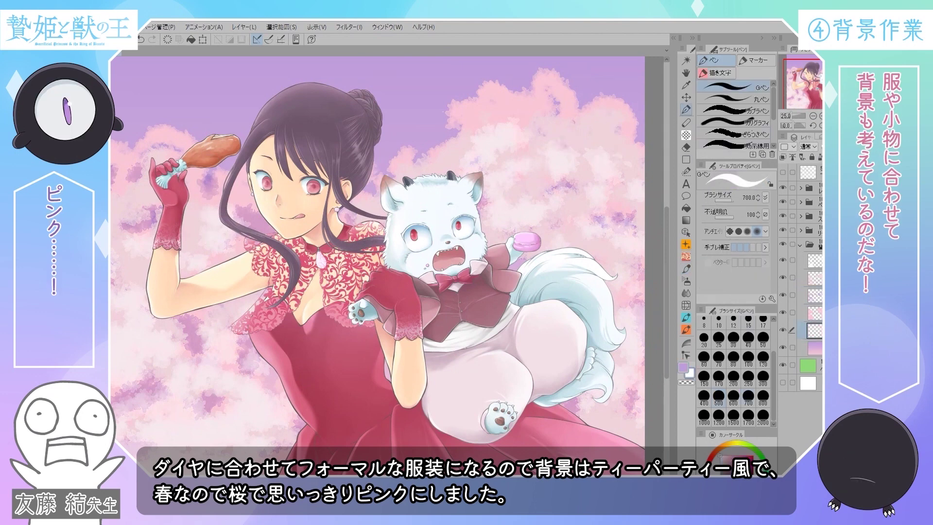
# Brighten the upper edges of the blossom clusters with white ink-wash strokes at brush sizes 120 to 150
pyautogui.press('b')
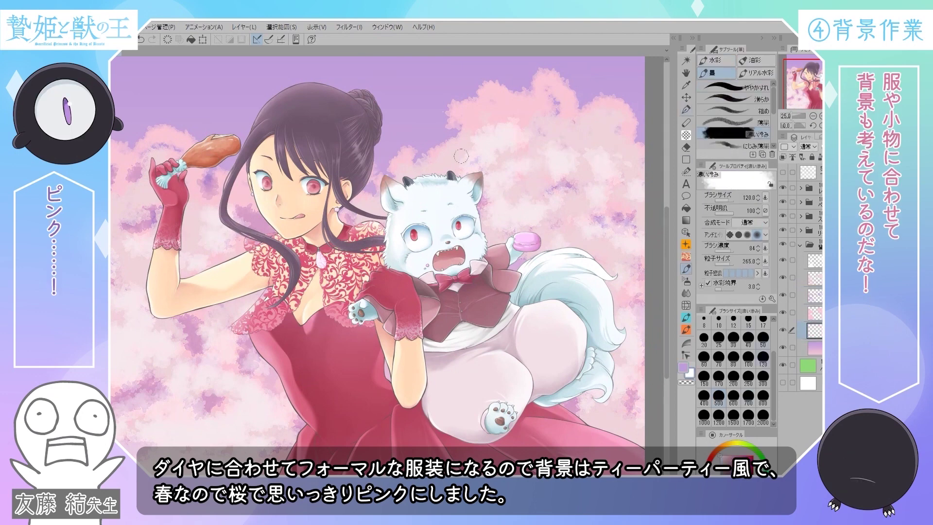
pyautogui.moveTo(452, 136)
pyautogui.mouseDown()
pyautogui.moveTo(353, 218)
pyautogui.moveTo(563, 77)
pyautogui.moveTo(155, 147)
pyautogui.moveTo(212, 167)
pyautogui.mouseUp()
pyautogui.hotkey('ctrl', '-')
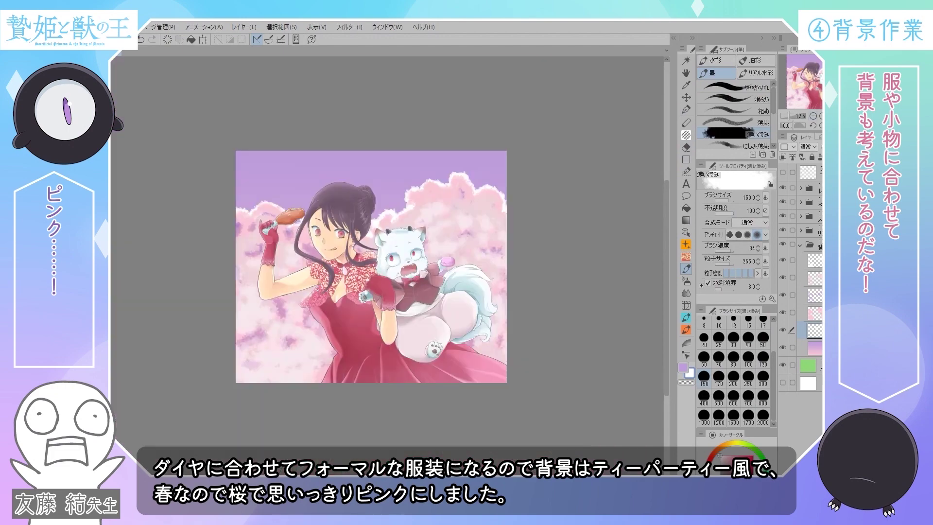
# Recolor the sky behind the blossoms with a straight lilac-to-pink gradient
pyautogui.press('g')
pyautogui.hotkey('ctrl', '+')
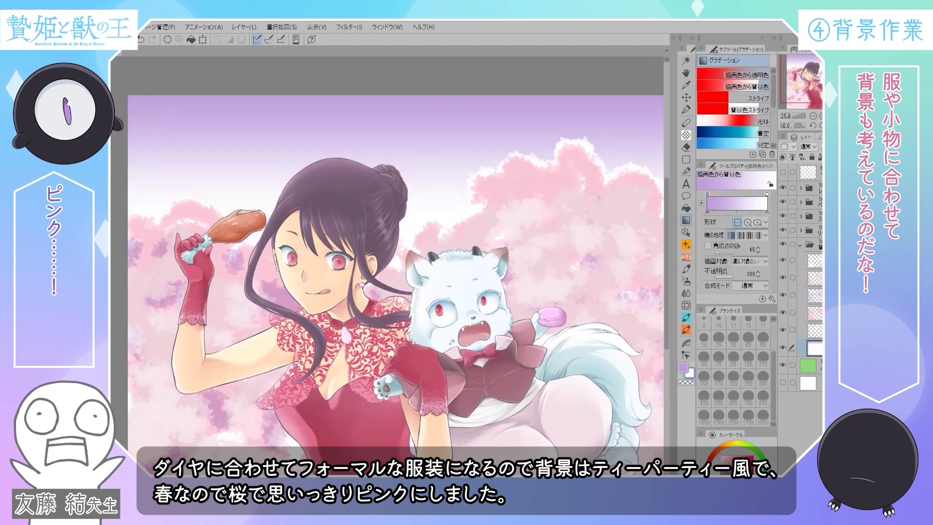
pyautogui.hotkey('ctrl', '-')
pyautogui.hotkey('ctrl', '+')
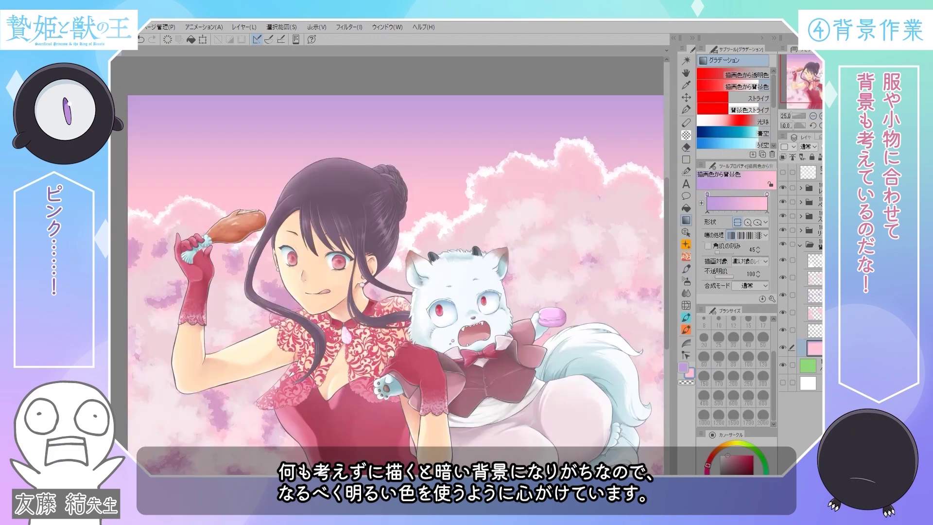
# Hide the painted blossom background and ink the tablecloth's back edge over the sketch with a size 17 G-pen at 67% opacity
pyautogui.press('p')
pyautogui.click(800, 244)
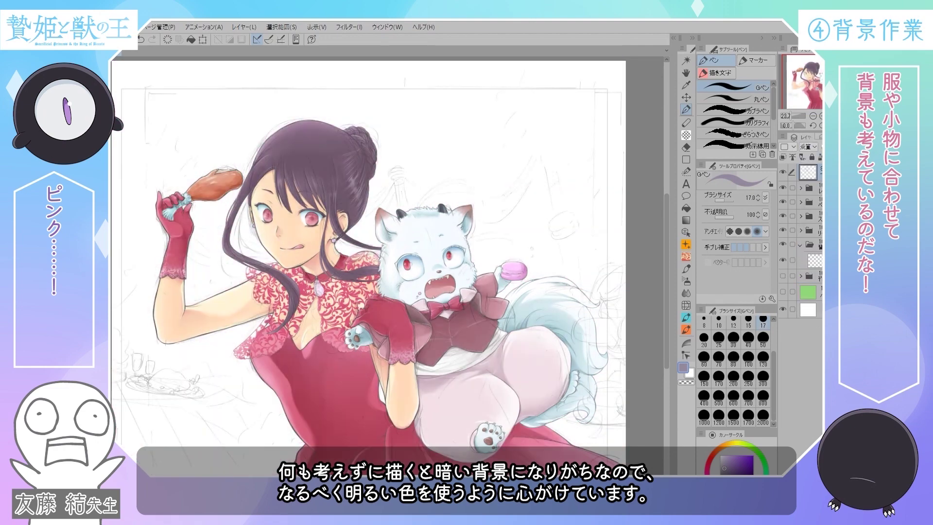
pyautogui.hotkey('ctrl', '+')
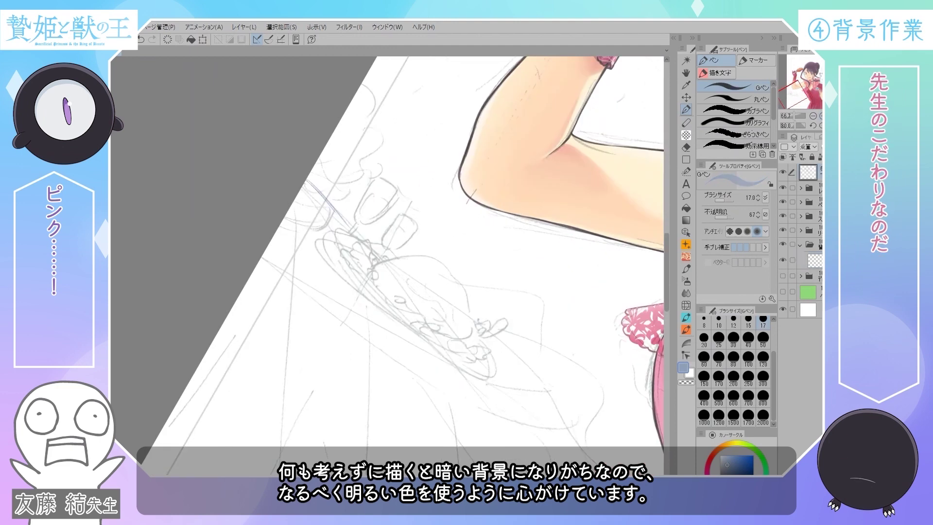
pyautogui.hotkey('ctrl', '+')
pyautogui.press('^')
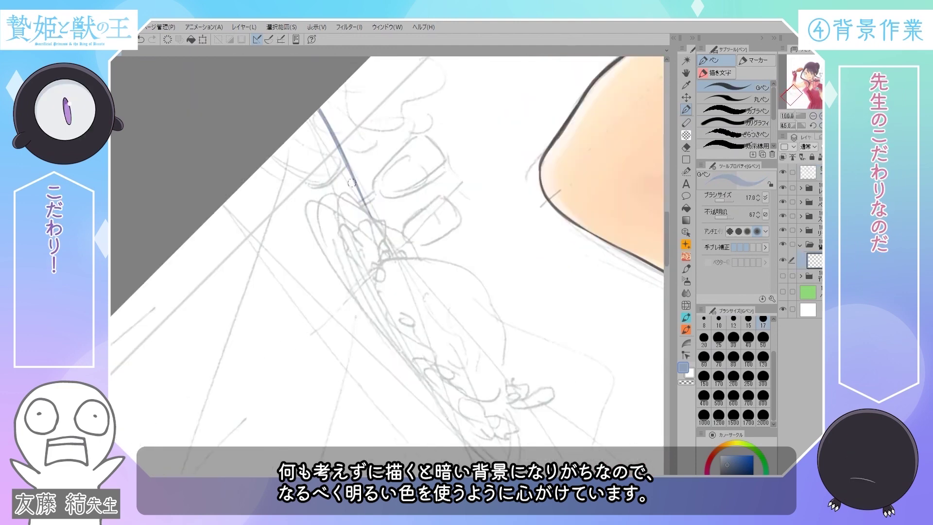
pyautogui.press('@')
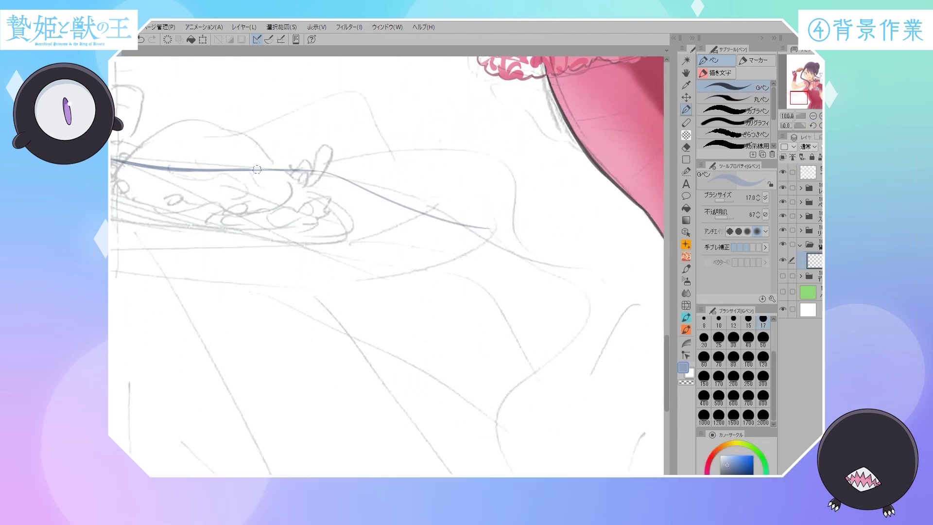
# Ink the tablecloth's draped corner, hanging folds and lower hem in blue-gray lines
pyautogui.press('^')
pyautogui.press('^')
pyautogui.press('^')
pyautogui.press('^')
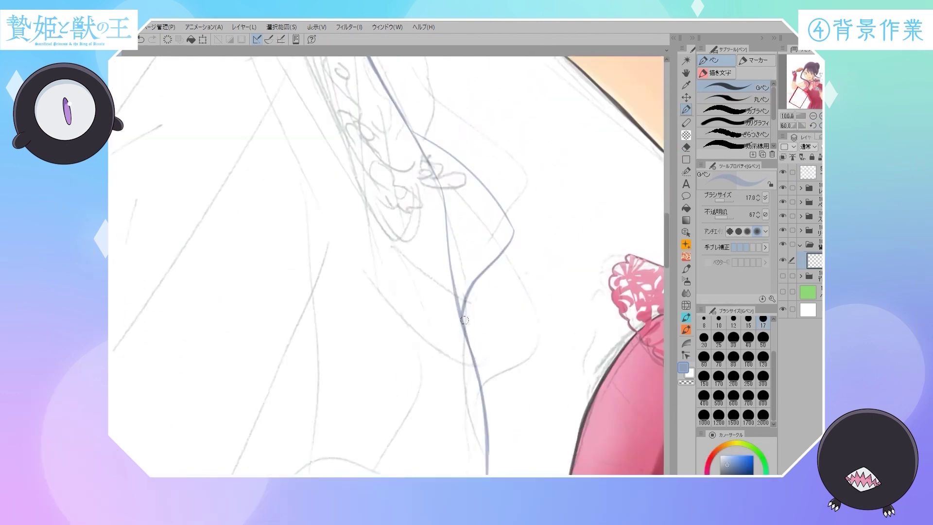
pyautogui.press('@')
pyautogui.hotkey('ctrl', '-')
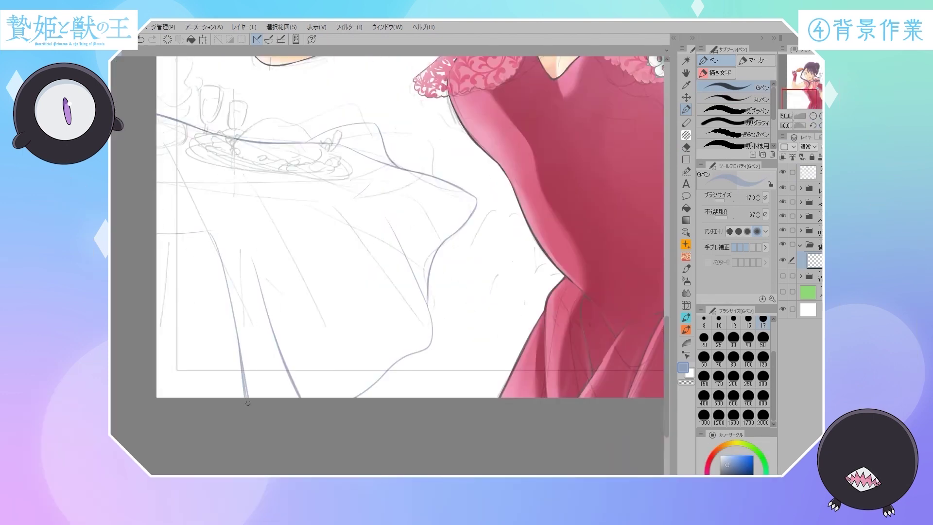
pyautogui.hotkey('ctrl', '+')
pyautogui.scroll(-3, 345, 367)
pyautogui.moveTo(459, 253); pyautogui.dragTo(344, 368)
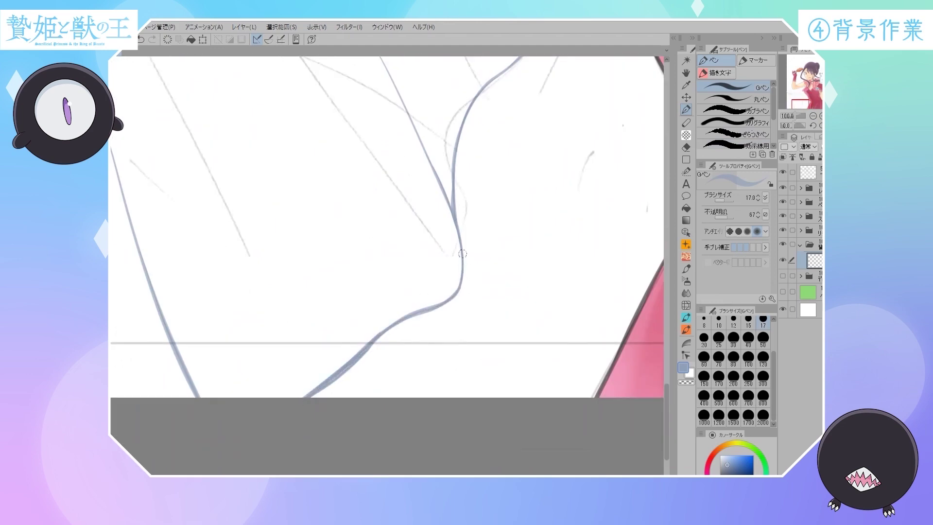
# Clean up stray tablecloth lines with the eraser and ink the platter's rim with the G-pen
pyautogui.scroll(5, 463, 253)
pyautogui.hotkey('ctrl', '+')
pyautogui.press('e')
pyautogui.moveTo(368, 281); pyautogui.dragTo(632, 258)
pyautogui.press('p')
pyautogui.hotkey('ctrl', '-')
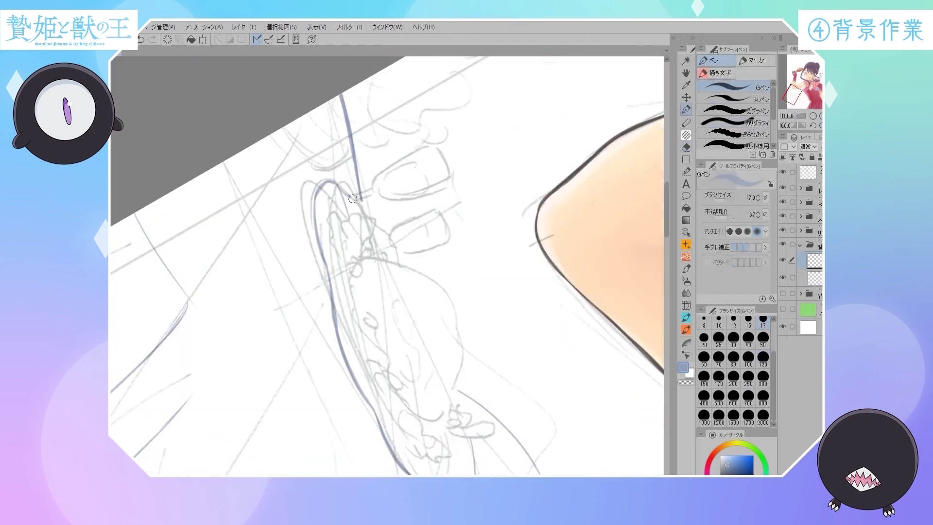
# Show the green backing layer and fill the tablecloth area with white
pyautogui.hotkey('ctrl', '-')
pyautogui.click(783, 309)
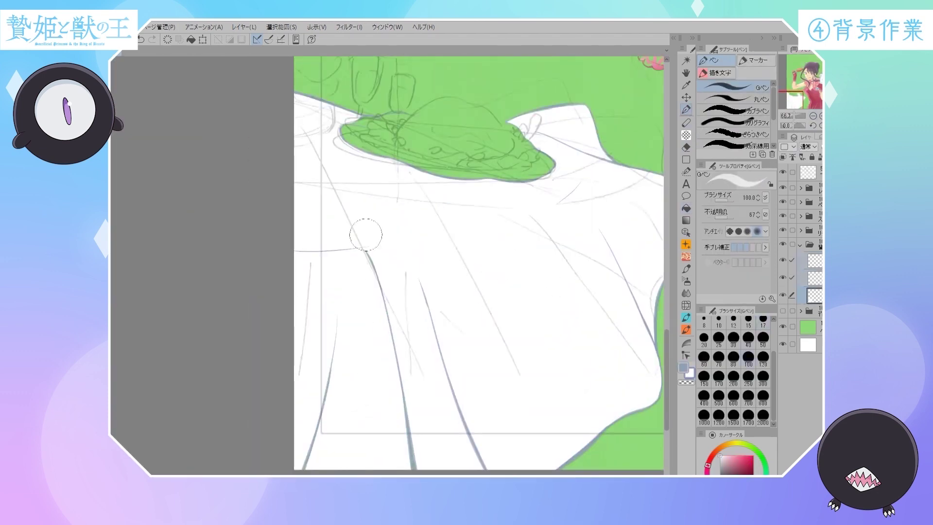
pyautogui.press('w')
pyautogui.press('p')
# Shade the tablecloth's folds, creases and edges in light blue with the G-pen at size 120 and larger
pyautogui.moveTo(381, 285); pyautogui.dragTo(428, 467)
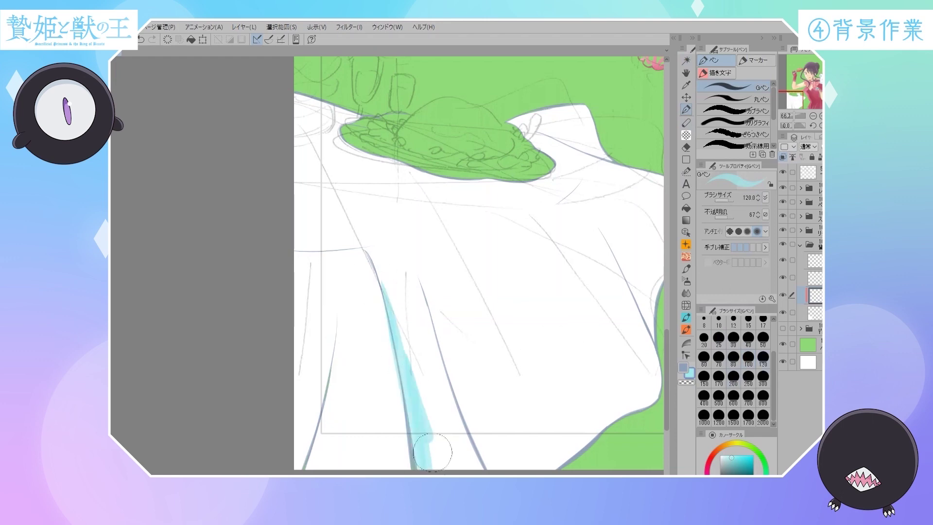
pyautogui.moveTo(338, 314); pyautogui.dragTo(304, 469)
pyautogui.moveTo(418, 272); pyautogui.dragTo(506, 469)
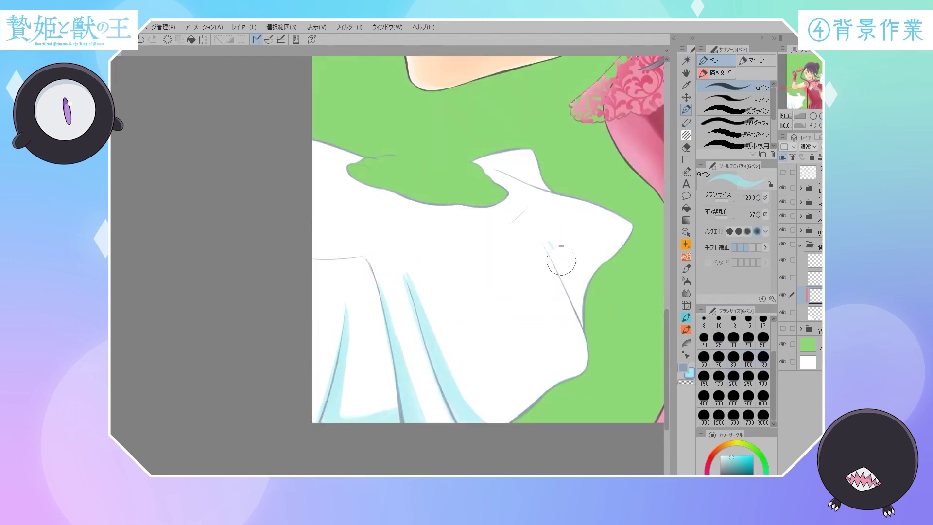
pyautogui.moveTo(559, 200)
pyautogui.mouseDown()
pyautogui.moveTo(563, 208)
pyautogui.moveTo(427, 256)
pyautogui.moveTo(300, 264)
pyautogui.mouseUp()
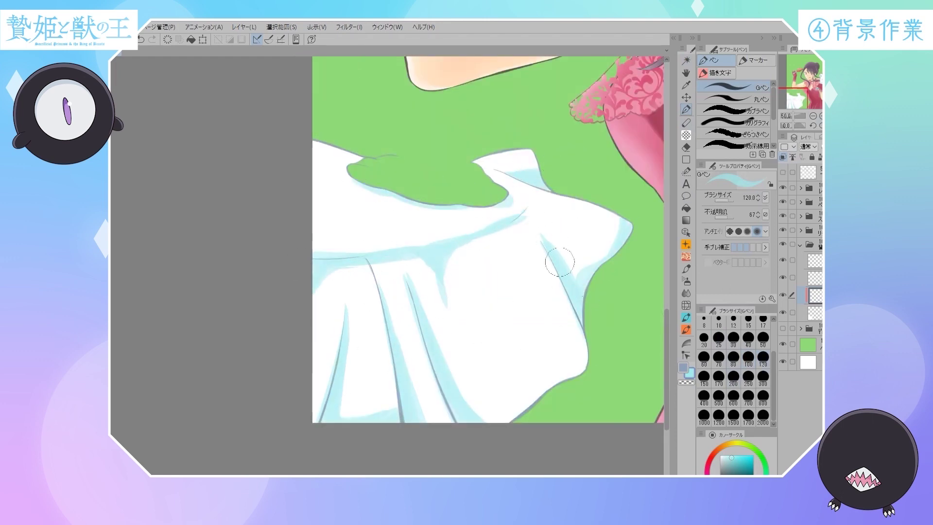
pyautogui.moveTo(564, 262)
pyautogui.mouseDown()
pyautogui.moveTo(546, 252)
pyautogui.moveTo(556, 370)
pyautogui.mouseUp()
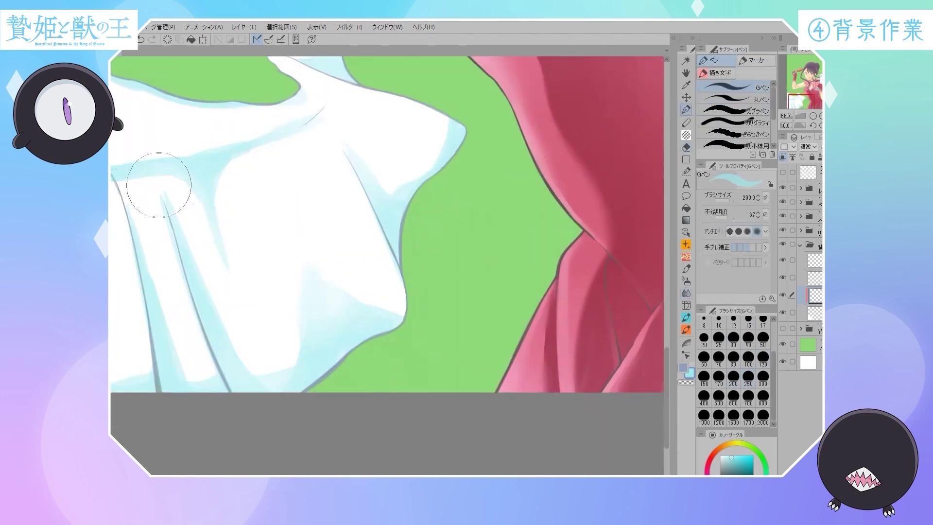
# Paint the roast poultry's salmon base shape above the platter and shade its underside and creases in brown
pyautogui.moveTo(223, 213); pyautogui.dragTo(479, 322)
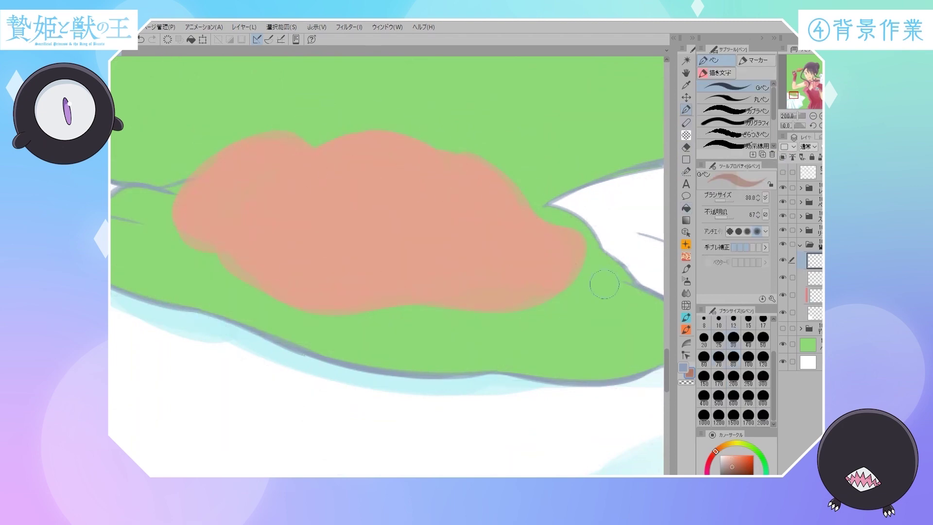
pyautogui.moveTo(268, 177); pyautogui.dragTo(534, 299)
pyautogui.moveTo(579, 248)
pyautogui.mouseDown()
pyautogui.moveTo(247, 265)
pyautogui.moveTo(578, 253)
pyautogui.mouseUp()
pyautogui.moveTo(214, 213); pyautogui.dragTo(184, 243)
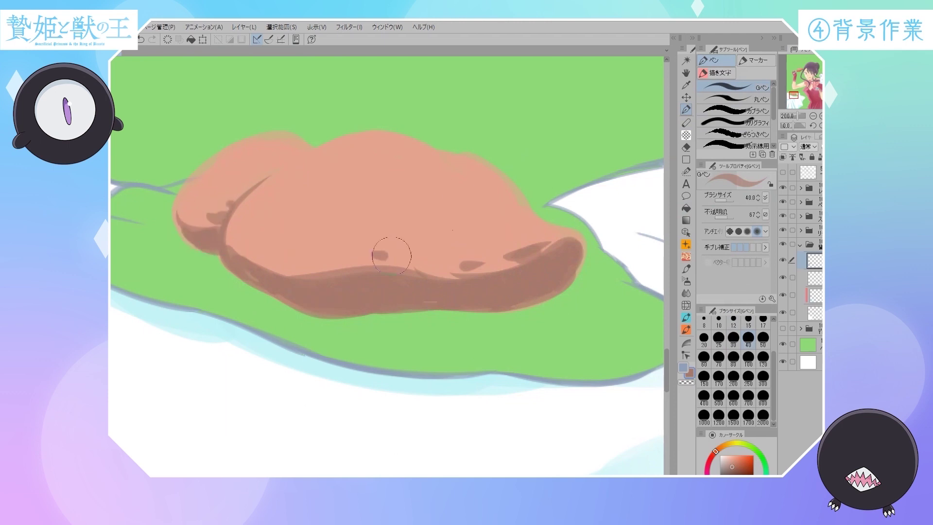
pyautogui.moveTo(316, 260); pyautogui.dragTo(482, 250)
# Add pale pink highlights along the roast's upper contours and small light touches across its surface
pyautogui.moveTo(243, 197)
pyautogui.mouseDown()
pyautogui.moveTo(434, 151)
pyautogui.moveTo(313, 209)
pyautogui.mouseUp()
pyautogui.moveTo(311, 146); pyautogui.dragTo(184, 194)
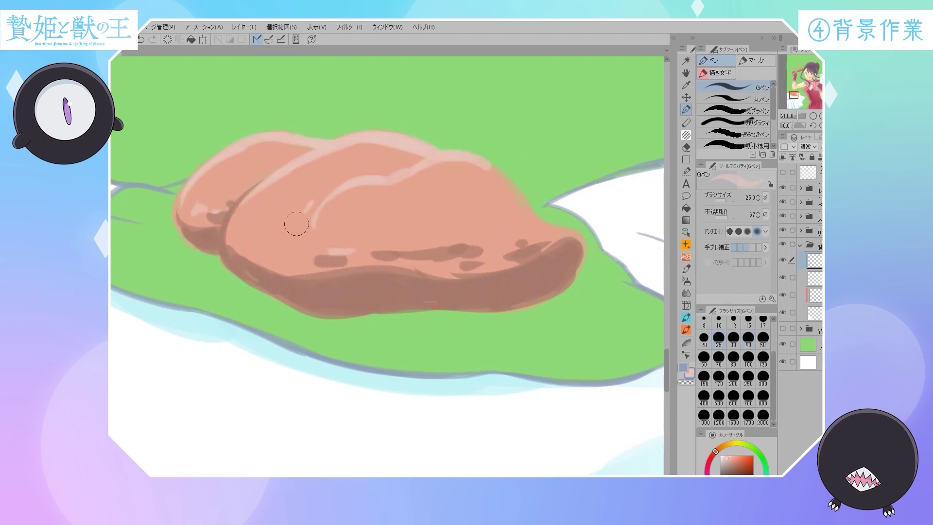
pyautogui.moveTo(331, 250); pyautogui.dragTo(503, 245)
pyautogui.moveTo(258, 189); pyautogui.dragTo(270, 204)
pyautogui.moveTo(530, 240); pyautogui.dragTo(551, 238)
pyautogui.moveTo(491, 170)
pyautogui.mouseDown()
pyautogui.moveTo(534, 258)
pyautogui.moveTo(299, 265)
pyautogui.mouseUp()
# Blend the roast's highlights and shadows with the fiber-bleed color-mixing brush at size 50
pyautogui.press('j')
pyautogui.moveTo(341, 204)
pyautogui.mouseDown()
pyautogui.moveTo(444, 173)
pyautogui.moveTo(474, 197)
pyautogui.mouseUp()
pyautogui.hotkey('alt', '[')
pyautogui.moveTo(274, 201)
pyautogui.mouseDown()
pyautogui.moveTo(323, 250)
pyautogui.moveTo(572, 241)
pyautogui.mouseUp()
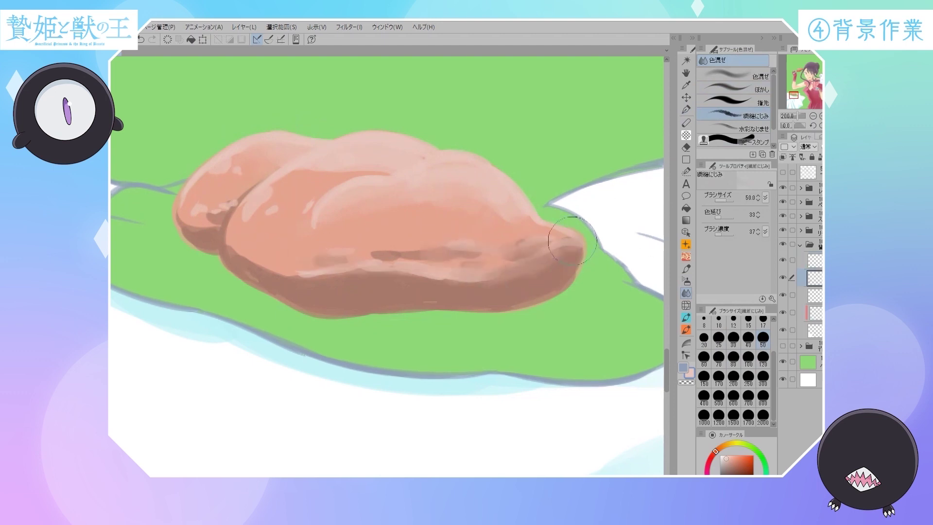
pyautogui.moveTo(233, 249); pyautogui.dragTo(418, 270)
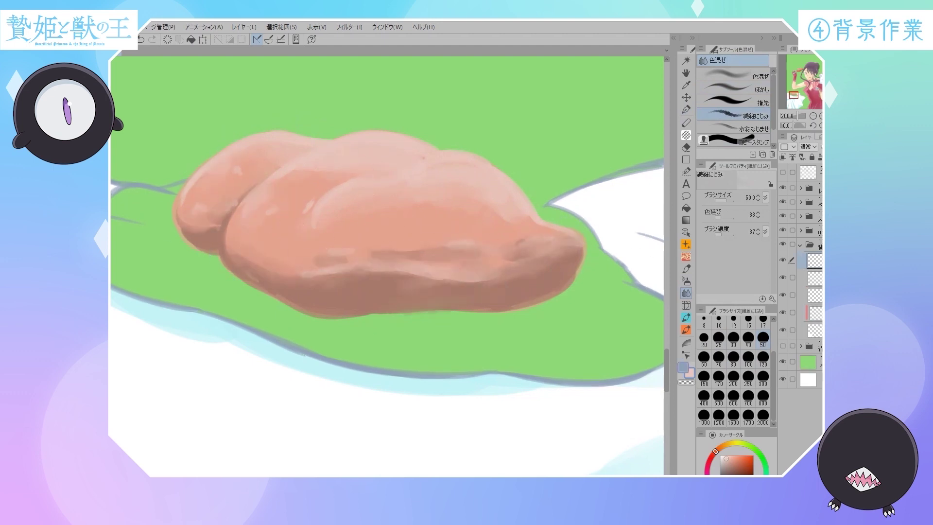
# Define the roast's lower contour with thin brown lines using the G-pen at size 15
pyautogui.hotkey('alt', ']')
pyautogui.press('p')
pyautogui.moveTo(580, 241); pyautogui.dragTo(339, 318)
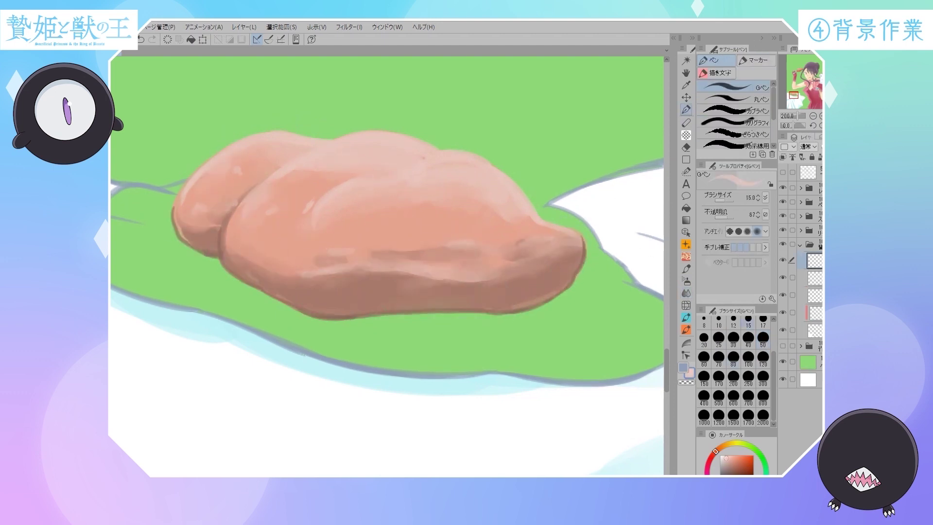
# Deepen the roast's reddish-brown tones on a new layer and smooth the transitions around its glossy highlights
pyautogui.hotkey('ctrl', 'shift', 'n')
pyautogui.press('j')
pyautogui.moveTo(301, 291)
pyautogui.mouseDown()
pyautogui.moveTo(486, 223)
pyautogui.moveTo(446, 197)
pyautogui.moveTo(559, 219)
pyautogui.moveTo(243, 194)
pyautogui.mouseUp()
pyautogui.press('p')
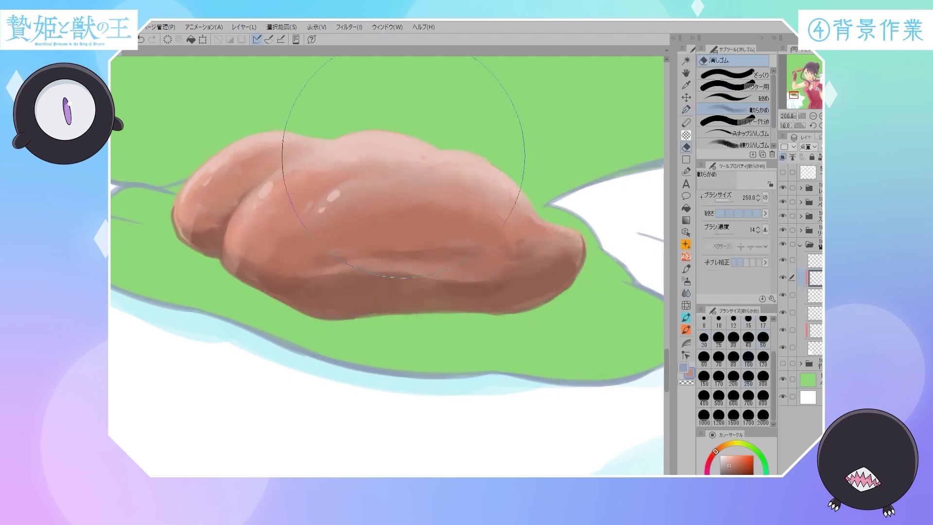
# Draw two wrapped, frilled leg ends on the roast in blue-gray on a new layer with the size 15 G-pen
pyautogui.hotkey('alt', ']')
pyautogui.hotkey('ctrl', 'shift', 'n')
pyautogui.moveTo(595, 228); pyautogui.dragTo(578, 272)
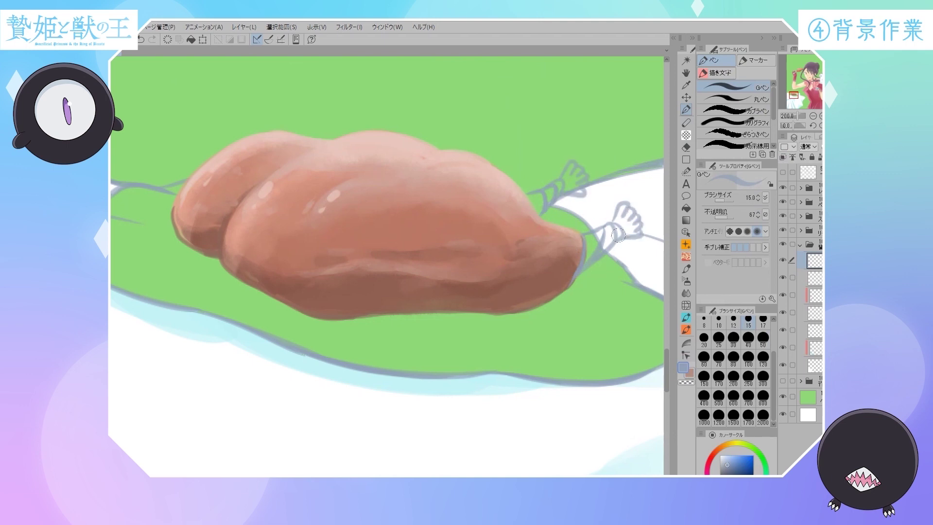
# Fill the roast's frilled leg ends with white on a new layer and shade them in blue-gray
pyautogui.keyDown('alt'); pyautogui.click(584, 239); pyautogui.keyUp('alt')
pyautogui.hotkey('ctrl', 'shift', 'n')
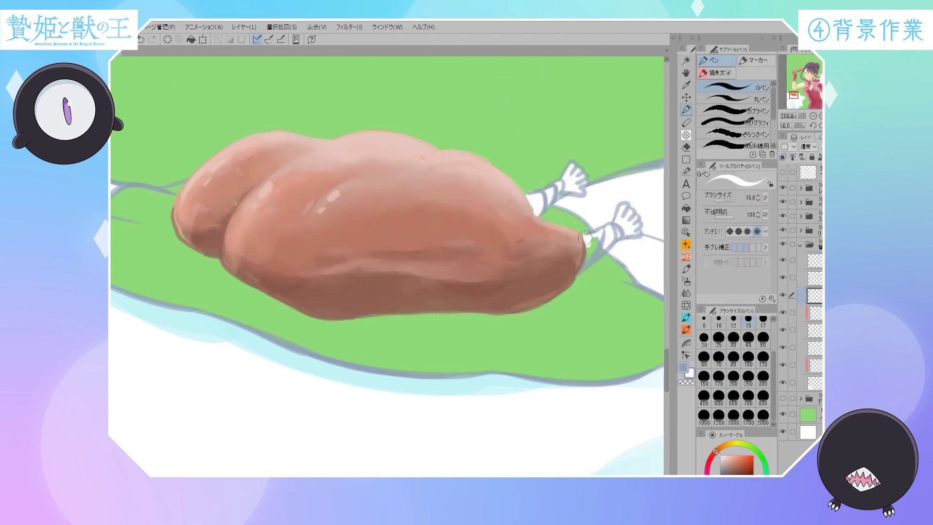
pyautogui.keyDown('alt'); pyautogui.click(627, 232); pyautogui.keyUp('alt')
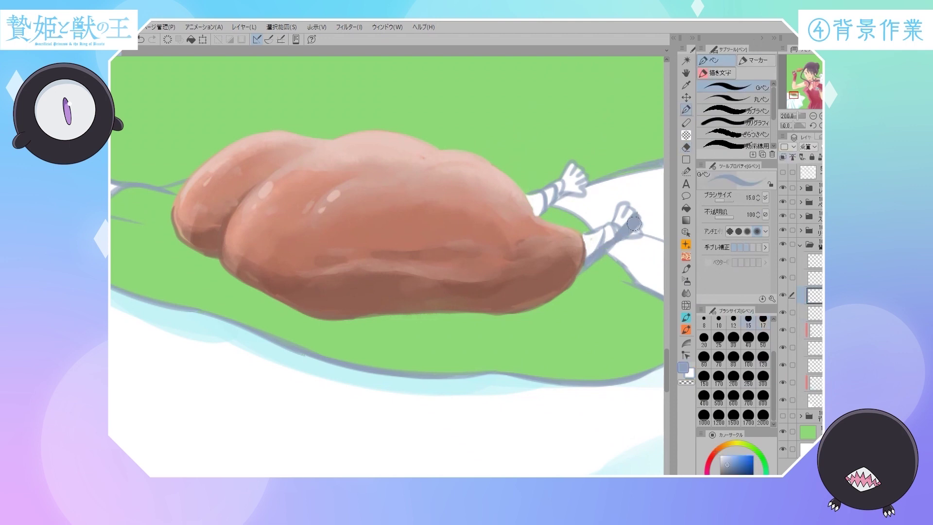
pyautogui.keyDown('alt'); pyautogui.click(535, 211); pyautogui.keyUp('alt')
# Darken the roast's lower edges with sampled browns and paint pale pink rim light along its upper contours
pyautogui.keyDown('alt'); pyautogui.click(187, 238); pyautogui.keyUp('alt')
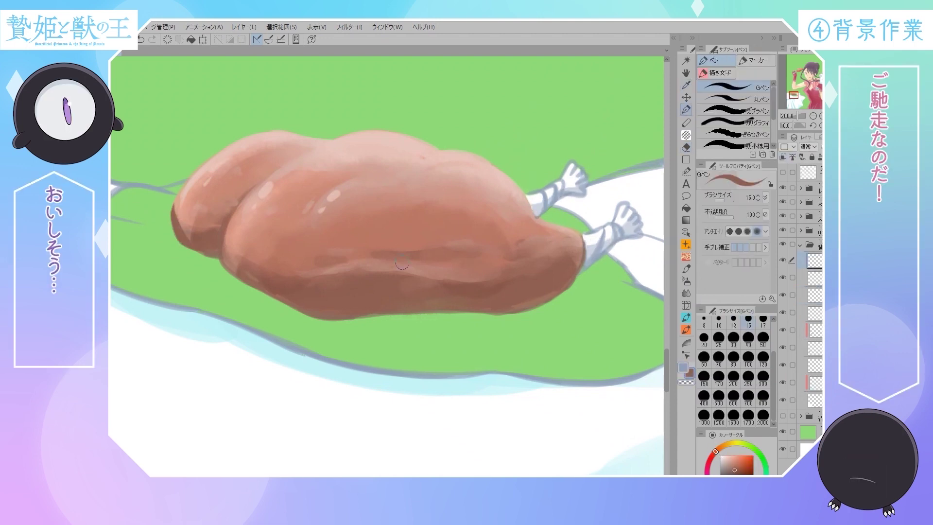
pyautogui.keyDown('alt'); pyautogui.click(243, 275); pyautogui.keyUp('alt')
pyautogui.moveTo(374, 131); pyautogui.dragTo(301, 158)
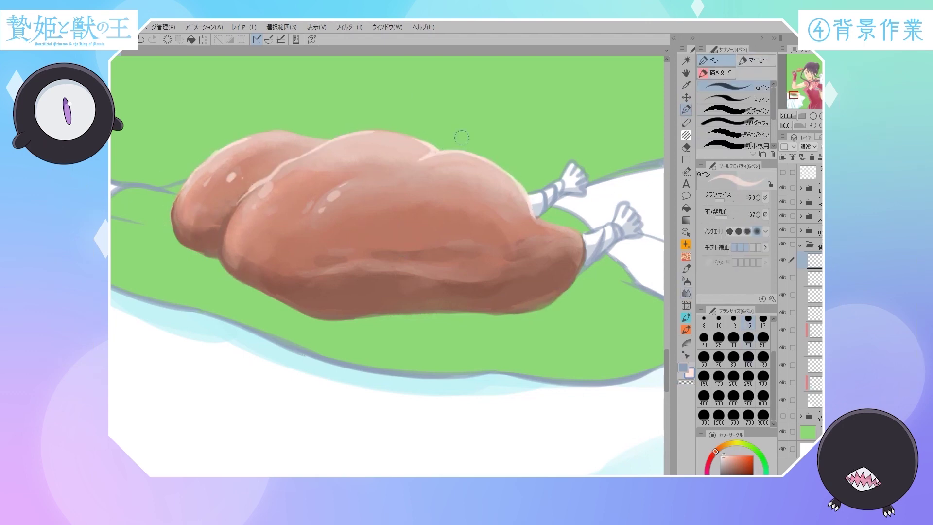
# Fill the plate beneath the roast with pale lavender-blue on a layer below the meat
pyautogui.press('e')
pyautogui.hotkey('ctrl', '-')
pyautogui.hotkey('ctrl', '-')
pyautogui.hotkey('ctrl', '-')
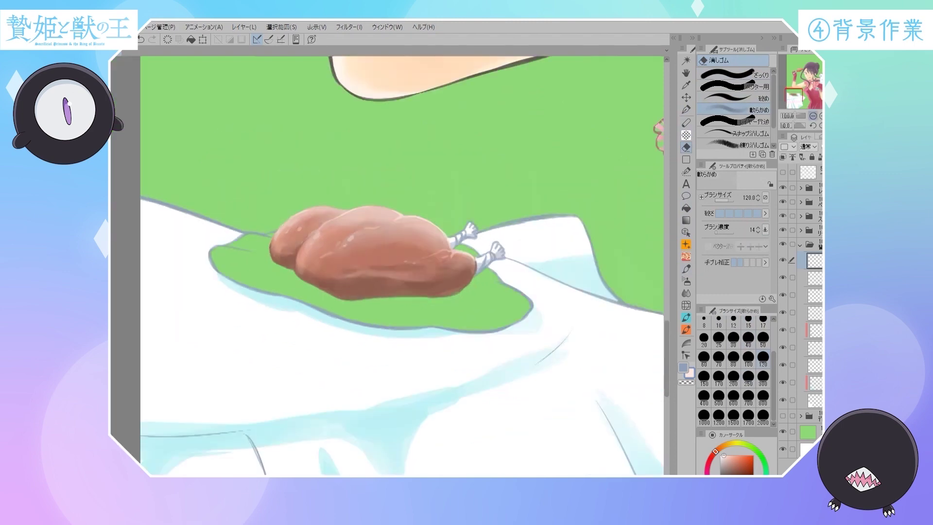
pyautogui.hotkey('ctrl', '+')
pyautogui.hotkey('ctrl', '+')
pyautogui.hotkey('ctrl', '+')
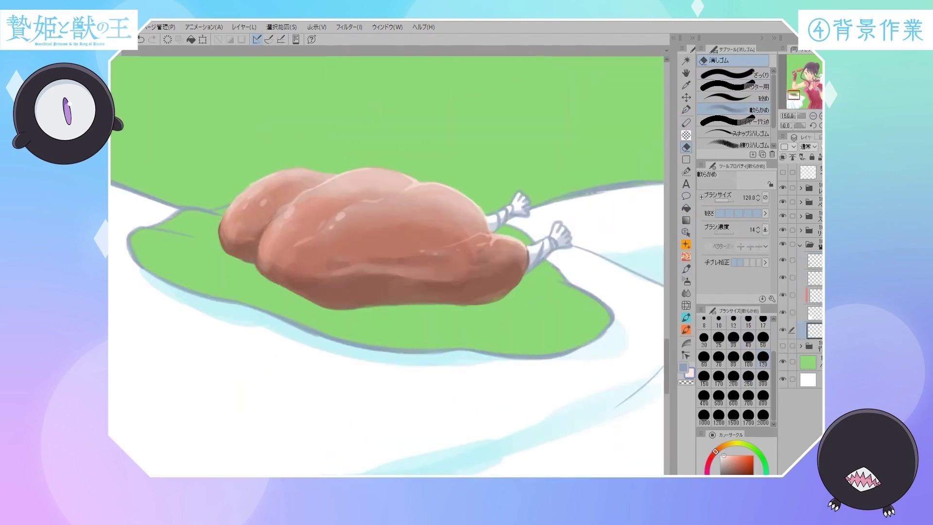
pyautogui.press('p')
pyautogui.moveTo(311, 301)
pyautogui.mouseDown()
pyautogui.moveTo(232, 244)
pyautogui.moveTo(516, 198)
pyautogui.mouseUp()
pyautogui.press('e')
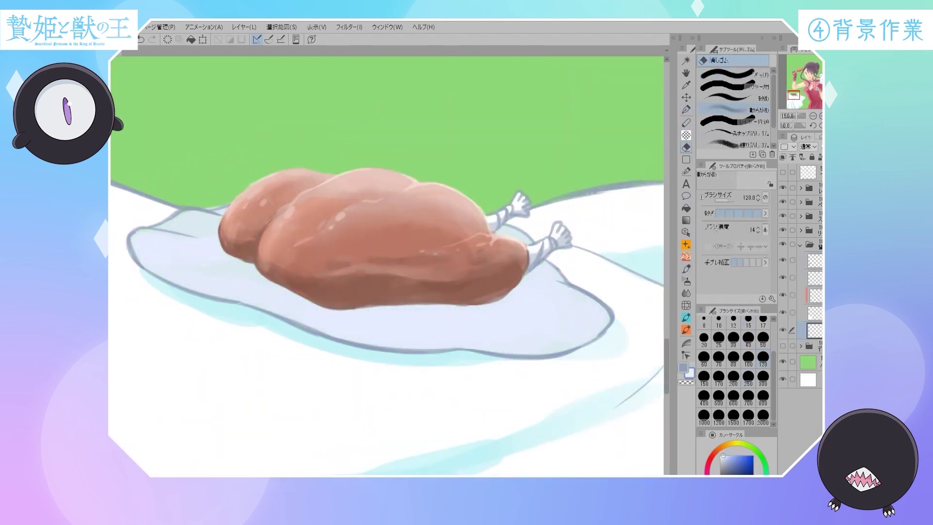
# Paint blue-gray shadows beneath the roast and along the plate's folds with the size 30 G-pen, then blur and soften them
pyautogui.press('p')
pyautogui.moveTo(223, 228)
pyautogui.mouseDown()
pyautogui.moveTo(410, 323)
pyautogui.moveTo(584, 311)
pyautogui.moveTo(559, 287)
pyautogui.mouseUp()
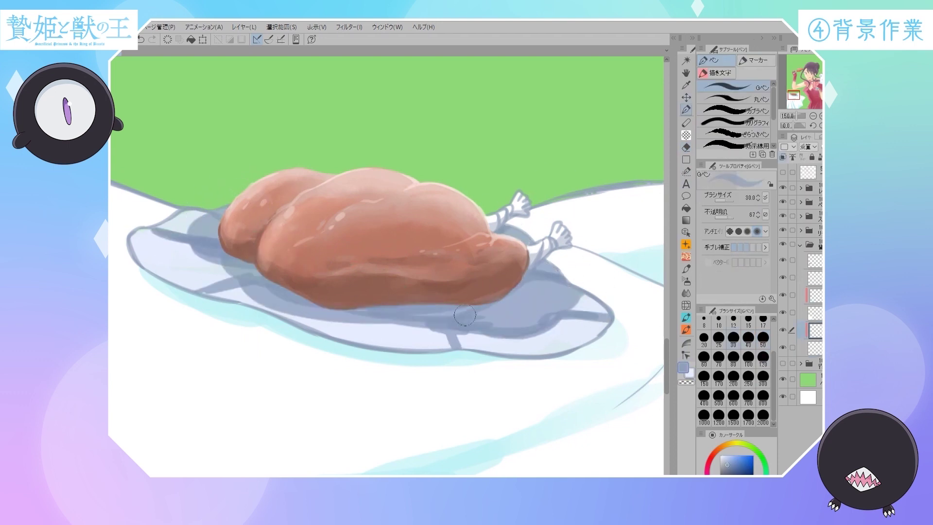
pyautogui.press('j')
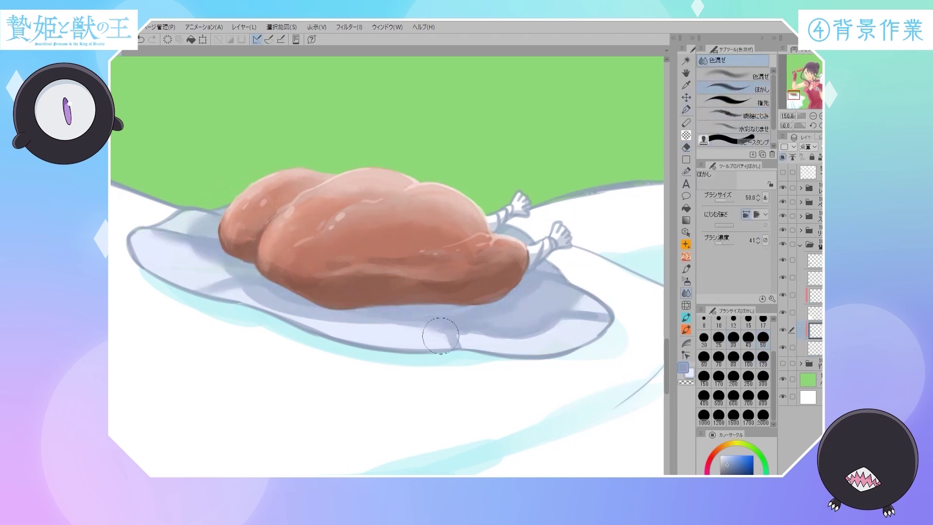
pyautogui.press('e')
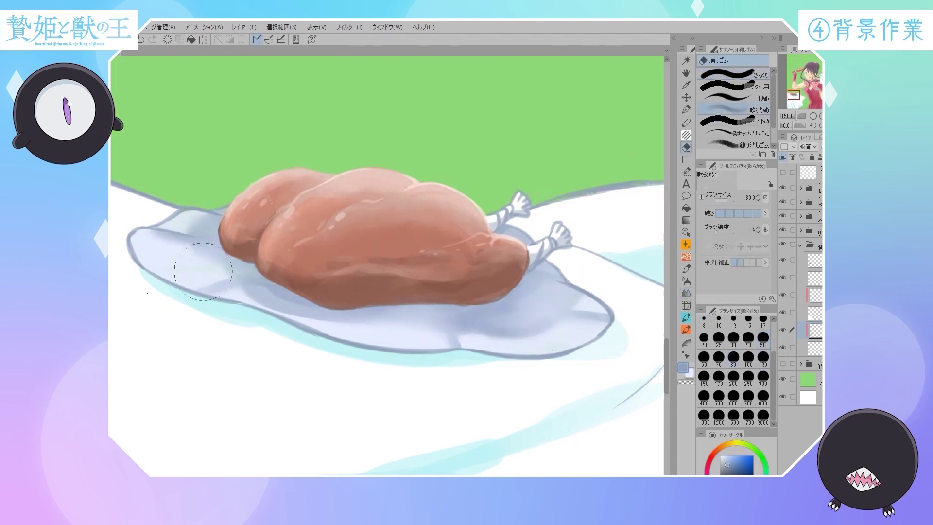
# Paint white highlights along the plate's rim and folds on a new layer and merge it down
pyautogui.hotkey('ctrl', 'shift', 'n')
pyautogui.press('p')
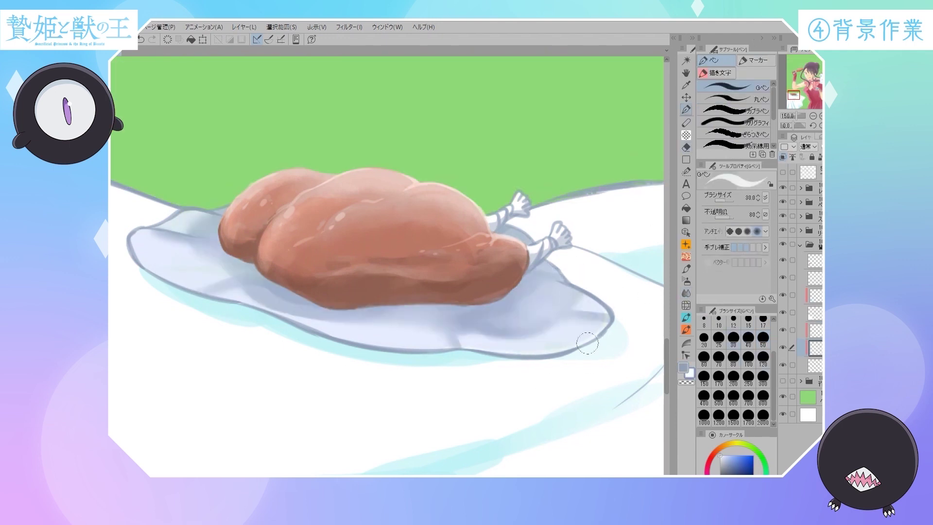
pyautogui.hotkey('alt', ']')
pyautogui.moveTo(146, 232); pyautogui.dragTo(220, 239)
pyautogui.hotkey('ctrl', 'e')
# Paint a muted green leafy garnish along the roast's lower edge with the size 25 G-pen
pyautogui.hotkey('ctrl', '+')
pyautogui.hotkey('ctrl', '+')
pyautogui.moveTo(588, 309); pyautogui.dragTo(454, 341)
pyautogui.moveTo(141, 260); pyautogui.dragTo(235, 319)
pyautogui.moveTo(433, 343); pyautogui.dragTo(605, 316)
pyautogui.hotkey('ctrl', '-')
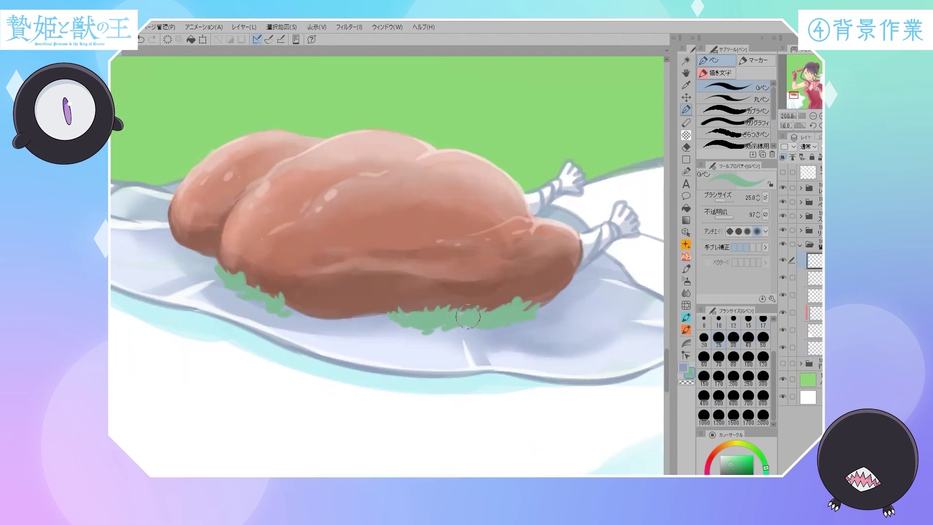
pyautogui.moveTo(193, 266); pyautogui.dragTo(160, 224)
pyautogui.moveTo(591, 306); pyautogui.dragTo(549, 313)
pyautogui.hotkey('ctrl', '+')
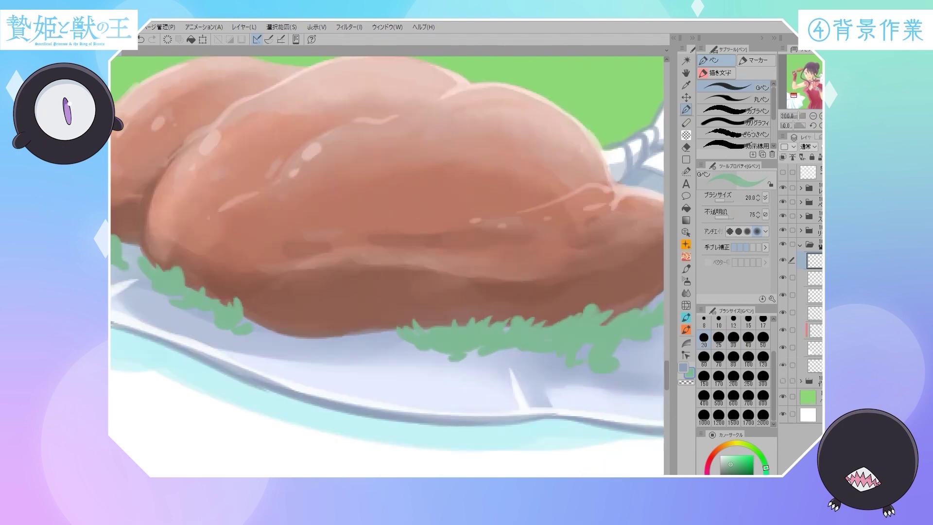
# Add darker green leaf details to the garnish and soften them with the soft eraser
pyautogui.moveTo(608, 329)
pyautogui.mouseDown()
pyautogui.moveTo(529, 318)
pyautogui.moveTo(445, 333)
pyautogui.mouseUp()
pyautogui.moveTo(228, 323)
pyautogui.mouseDown()
pyautogui.moveTo(187, 289)
pyautogui.moveTo(119, 257)
pyautogui.mouseUp()
pyautogui.hotkey('ctrl', '-')
pyautogui.moveTo(576, 303); pyautogui.dragTo(503, 318)
pyautogui.press('e')
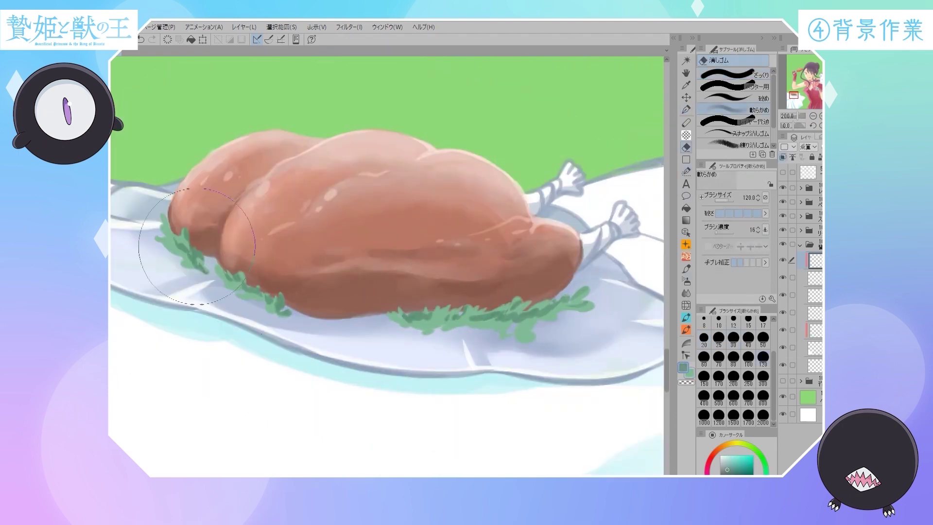
# Extend the garnish with thin green sprigs at both ends of the roast using the size 20 G-pen on the layer below
pyautogui.press('p')
pyautogui.hotkey('alt', '[')
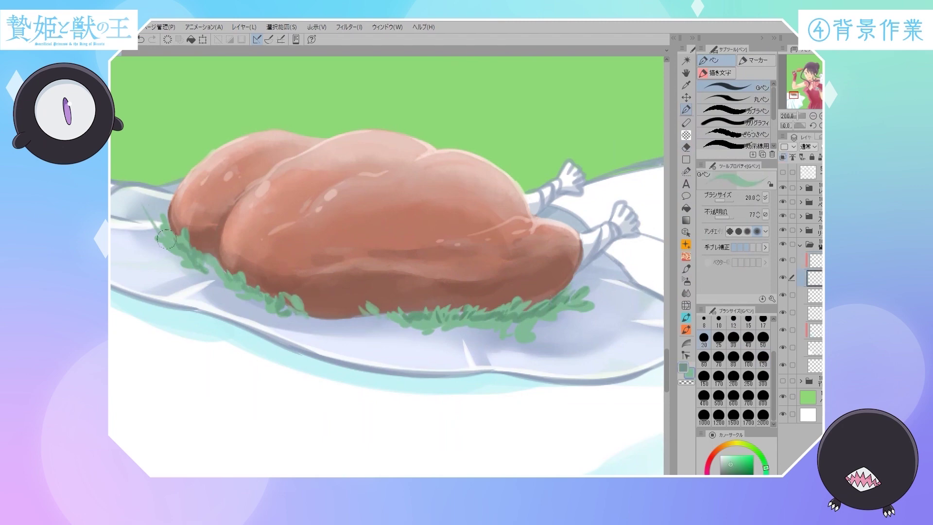
pyautogui.moveTo(593, 288)
pyautogui.mouseDown()
pyautogui.moveTo(612, 260)
pyautogui.moveTo(569, 291)
pyautogui.mouseUp()
pyautogui.press('e')
# Paint orange-red oval vegetable slices among the greens around the roast on a new layer with the size 40 G-pen
pyautogui.hotkey('ctrl', 'shift', 'n')
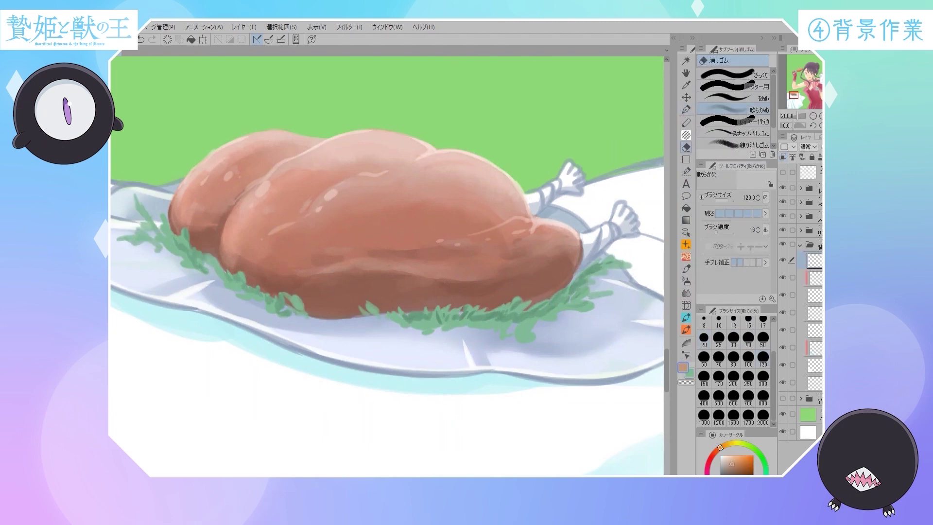
pyautogui.press('p')
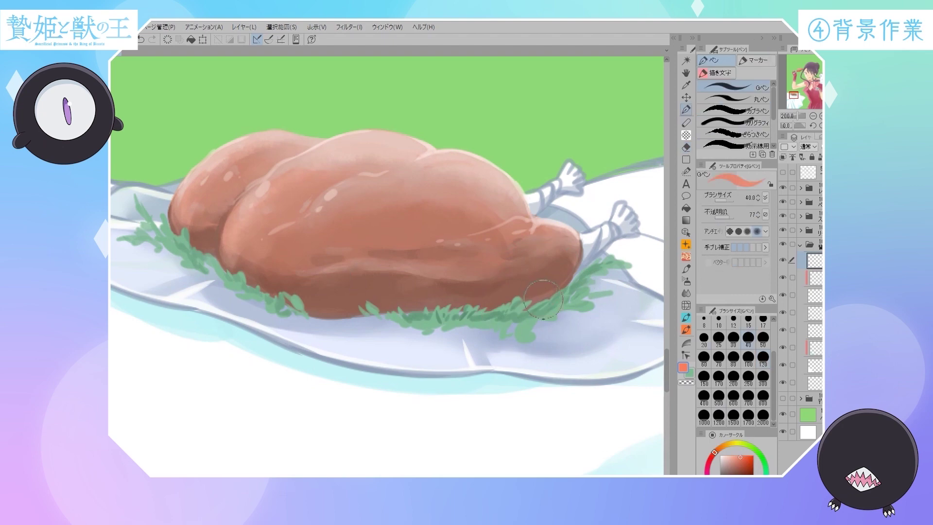
pyautogui.moveTo(337, 320); pyautogui.dragTo(377, 322)
pyautogui.moveTo(384, 327); pyautogui.dragTo(427, 321)
pyautogui.moveTo(469, 323); pyautogui.dragTo(496, 338)
pyautogui.moveTo(146, 250)
pyautogui.mouseDown()
pyautogui.moveTo(183, 265)
pyautogui.moveTo(223, 263)
pyautogui.mouseUp()
pyautogui.scroll(2, 389, 268)
pyautogui.moveTo(632, 272); pyautogui.dragTo(649, 313)
pyautogui.moveTo(524, 357); pyautogui.dragTo(574, 335)
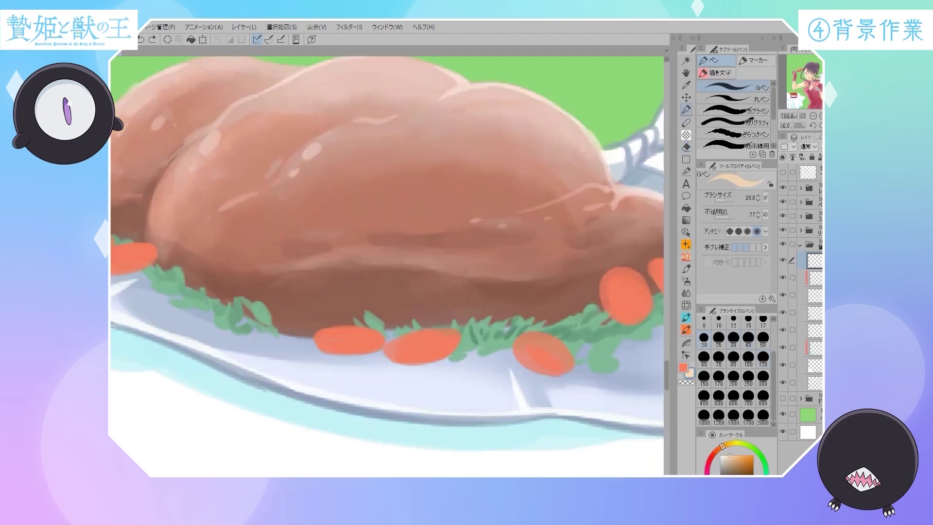
# Add pale cream highlights to the orange slices with the size 20 G-pen
pyautogui.moveTo(401, 350); pyautogui.dragTo(460, 331)
pyautogui.moveTo(315, 344); pyautogui.dragTo(369, 327)
pyautogui.scroll(-2, 340, 267)
pyautogui.moveTo(208, 269); pyautogui.dragTo(224, 265)
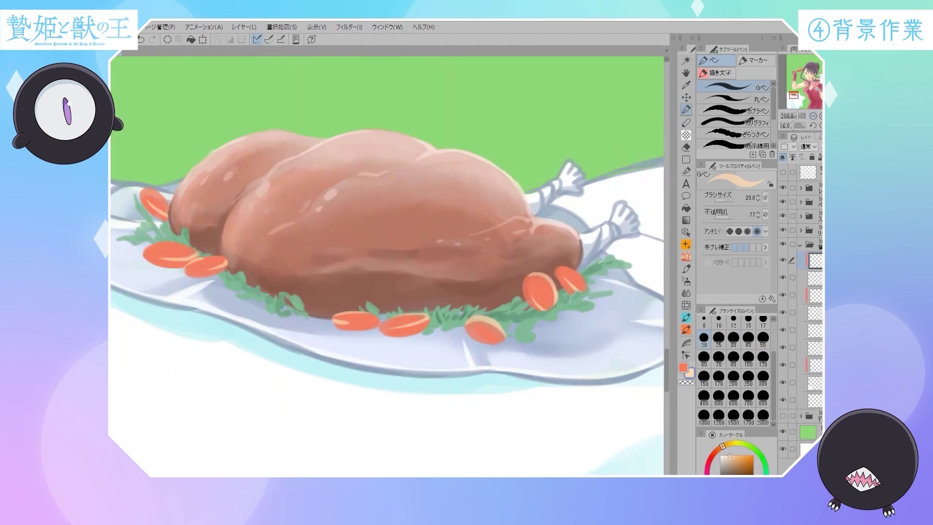
# Outline a rimmed bowl in mauve beside the plate at the canvas edge, following the sketch, with the size 17 G-pen
pyautogui.scroll(-8, 389, 268)
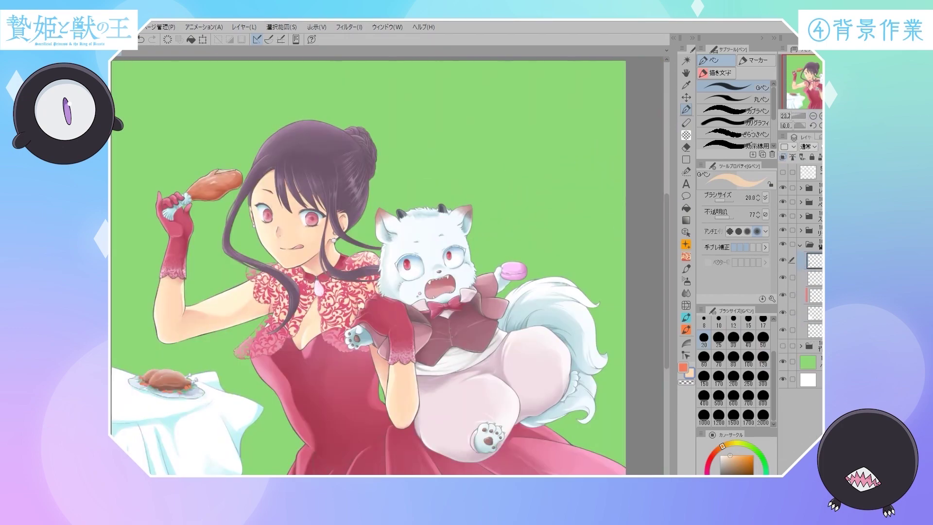
pyautogui.scroll(3, 367, 292)
pyautogui.moveTo(340, 243); pyautogui.dragTo(639, 165)
pyautogui.scroll(3, 354, 437)
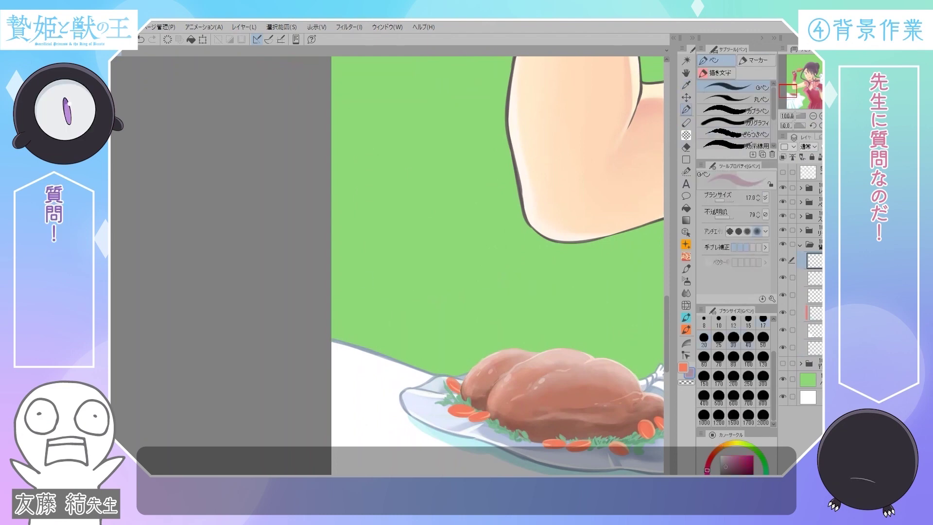
pyautogui.press('-')
pyautogui.press('-')
pyautogui.press('-')
pyautogui.moveTo(427, 313); pyautogui.dragTo(406, 376)
pyautogui.moveTo(462, 316); pyautogui.dragTo(431, 396)
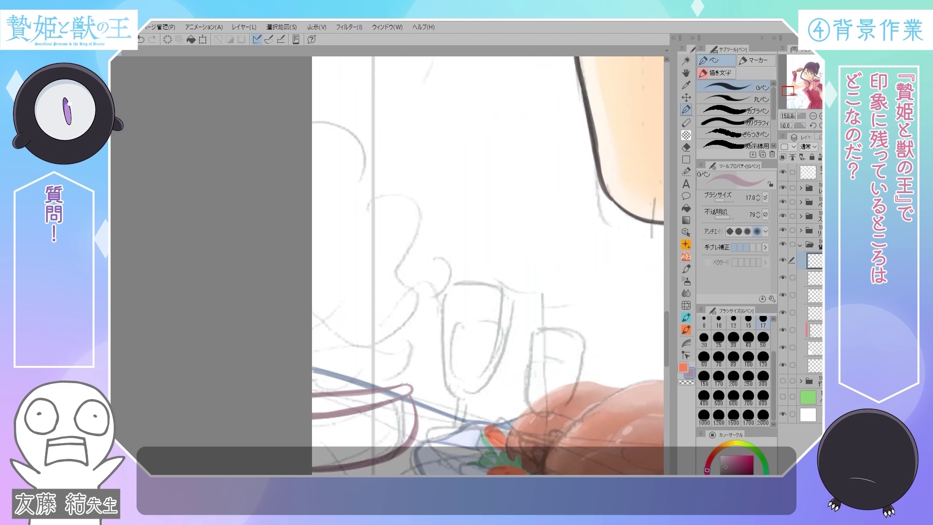
# Fill the bowl with purple using the size 30 G-pen, add pinkish-violet shading and blend the tones
pyautogui.moveTo(403, 391)
pyautogui.mouseDown()
pyautogui.moveTo(320, 406)
pyautogui.moveTo(389, 394)
pyautogui.moveTo(404, 437)
pyautogui.moveTo(369, 416)
pyautogui.mouseUp()
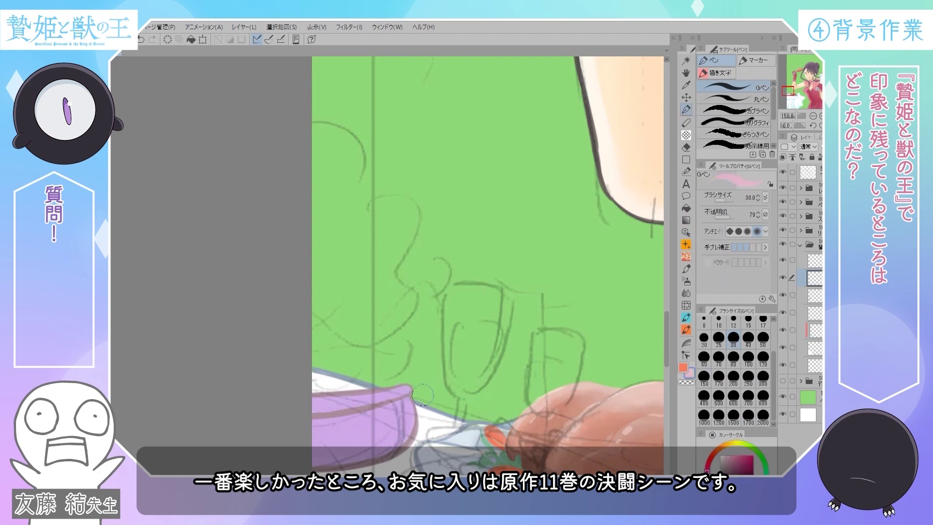
pyautogui.press('j')
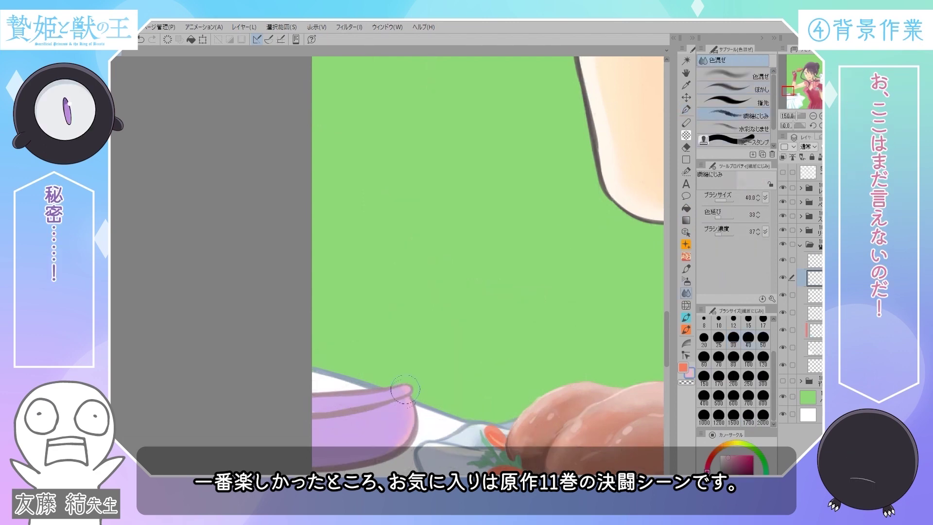
pyautogui.press('p')
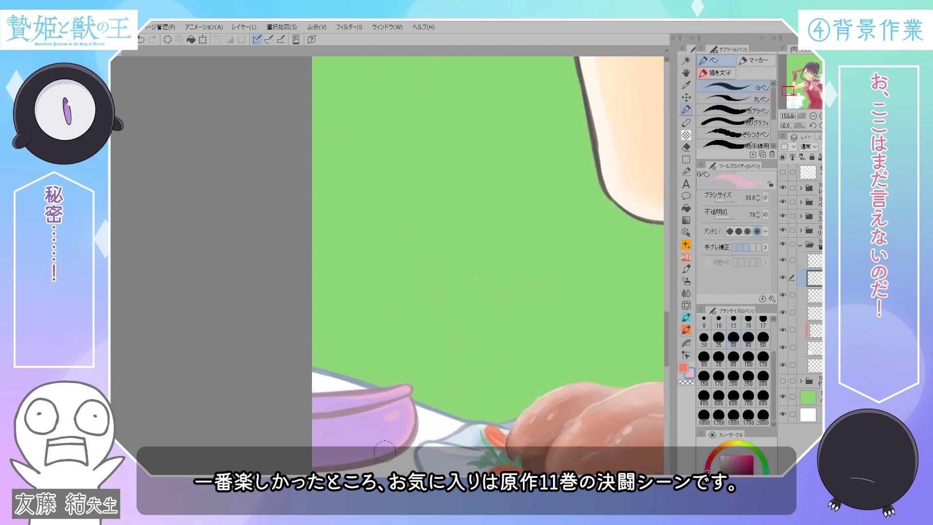
pyautogui.hotkey('ctrl', 'shift', 'n')
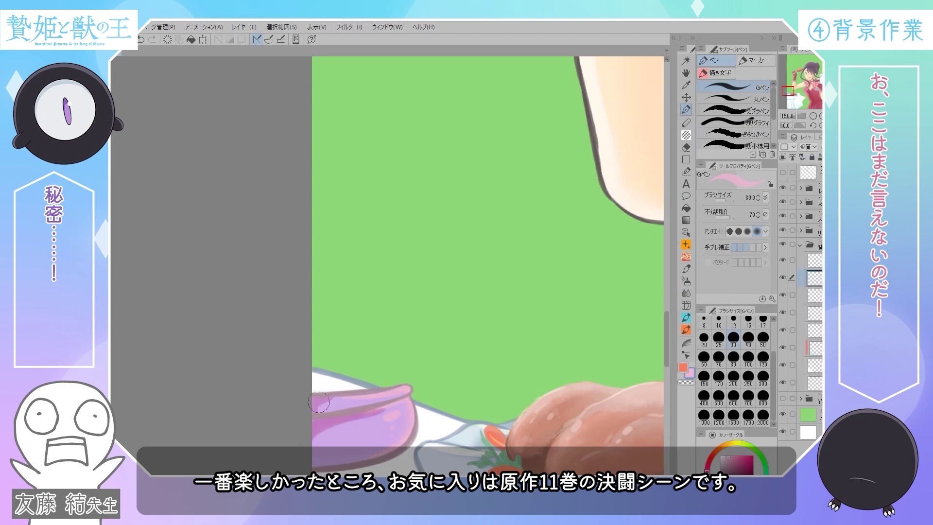
pyautogui.press('j')
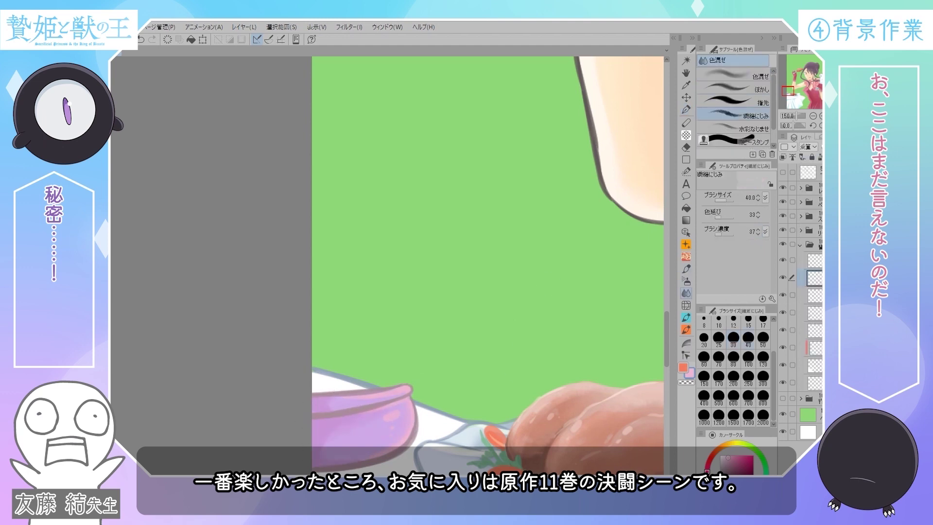
# Paint white glossy highlights on the purple bowl's rim and side on a new layer and soften them
pyautogui.hotkey('ctrl', 'shift', 'n')
pyautogui.press('p')
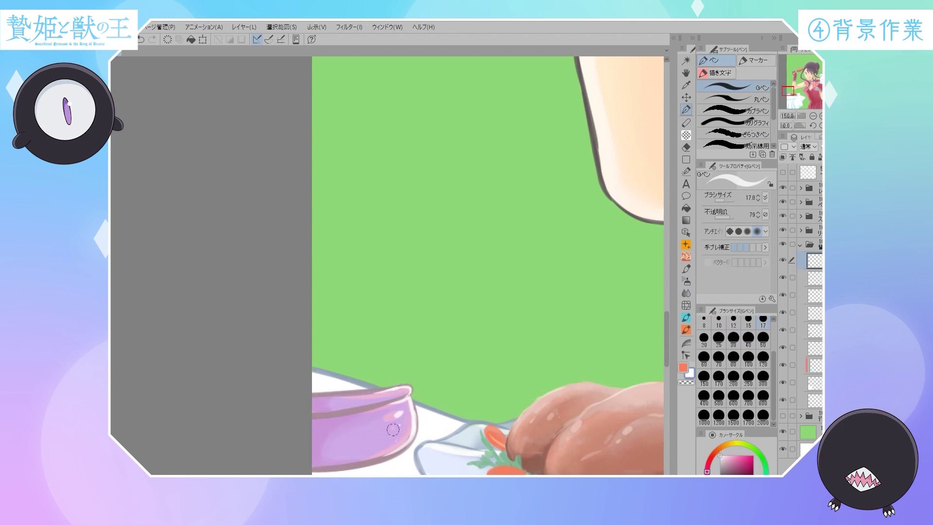
pyautogui.press('j')
pyautogui.hotkey('ctrl', '-')
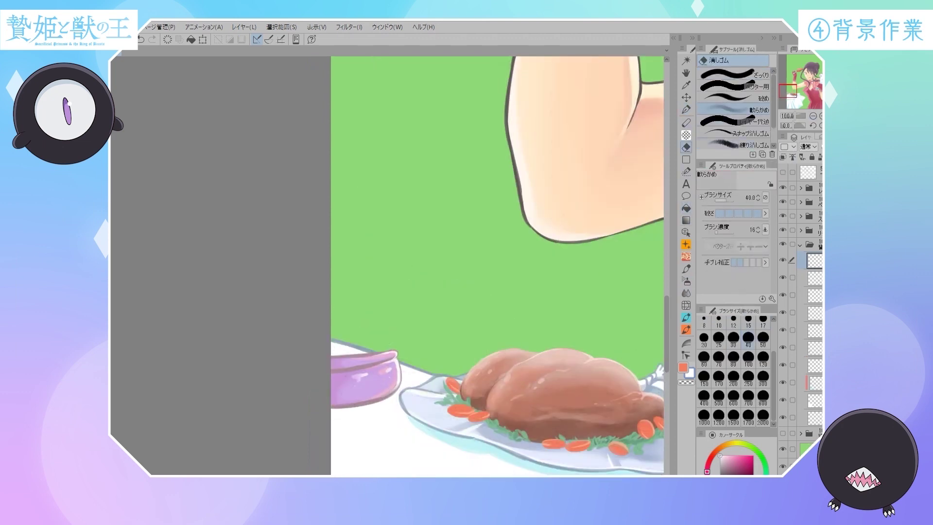
# Paint blue-green ruffled foliage spilling over the purple bowl with the textured brush
pyautogui.press('b')
pyautogui.hotkey('ctrl', '+')
pyautogui.hotkey('ctrl', '+')
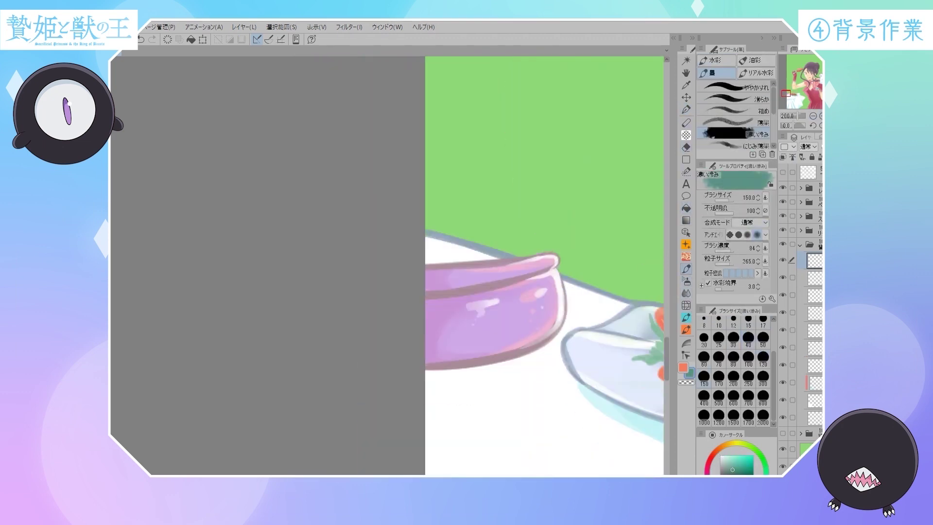
pyautogui.moveTo(552, 244); pyautogui.dragTo(483, 184)
pyautogui.hotkey('ctrl', '-')
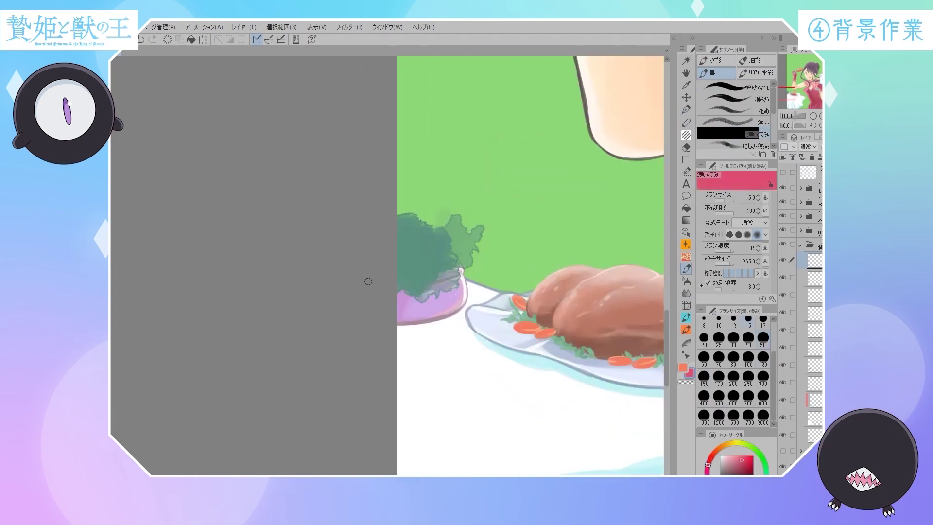
pyautogui.moveTo(448, 127); pyautogui.dragTo(466, 233)
pyautogui.moveTo(438, 165)
pyautogui.mouseDown()
pyautogui.moveTo(413, 248)
pyautogui.moveTo(461, 214)
pyautogui.mouseUp()
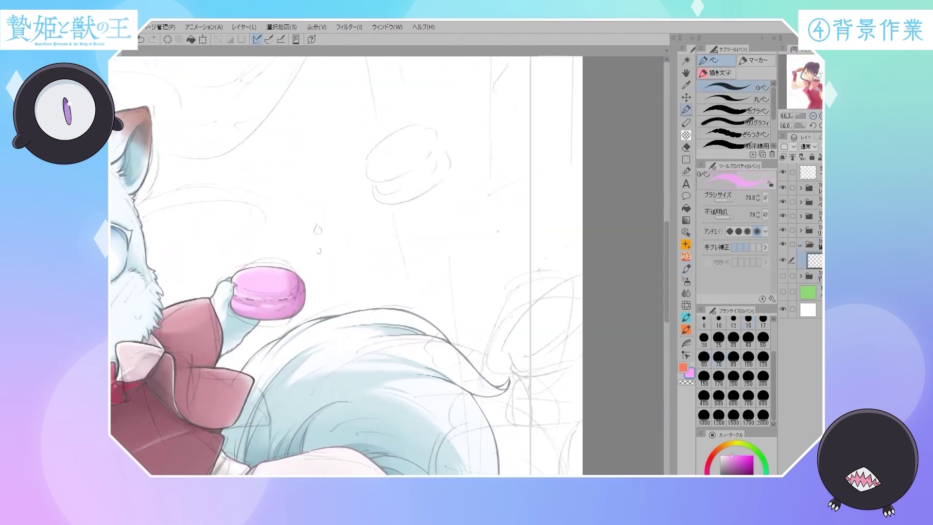
# Block in a large pink lobed shape beside the white tail with the size 70 G-pen and shade its folds in deeper pink
pyautogui.moveTo(547, 138)
pyautogui.mouseDown()
pyautogui.moveTo(505, 155)
pyautogui.moveTo(481, 209)
pyautogui.moveTo(534, 179)
pyautogui.moveTo(470, 256)
pyautogui.moveTo(486, 279)
pyautogui.mouseUp()
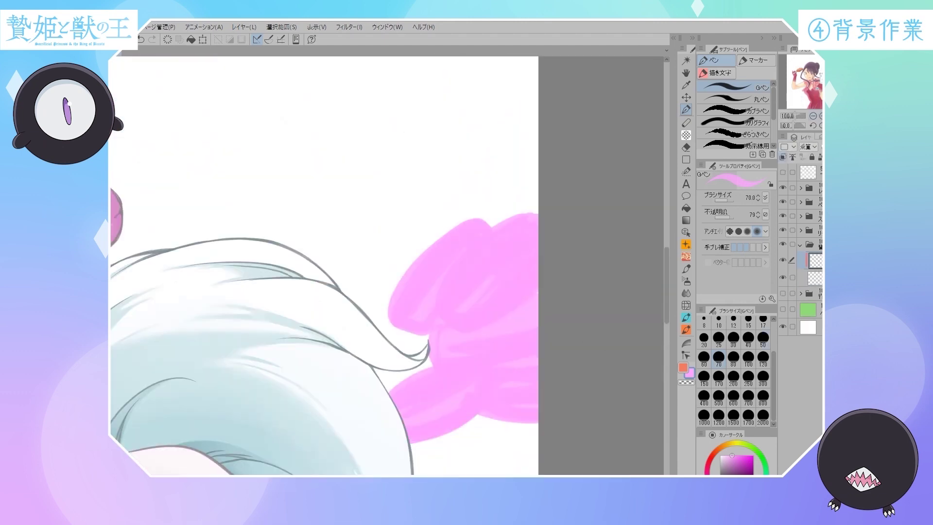
pyautogui.press('[')
pyautogui.press('[')
pyautogui.moveTo(535, 286); pyautogui.dragTo(462, 316)
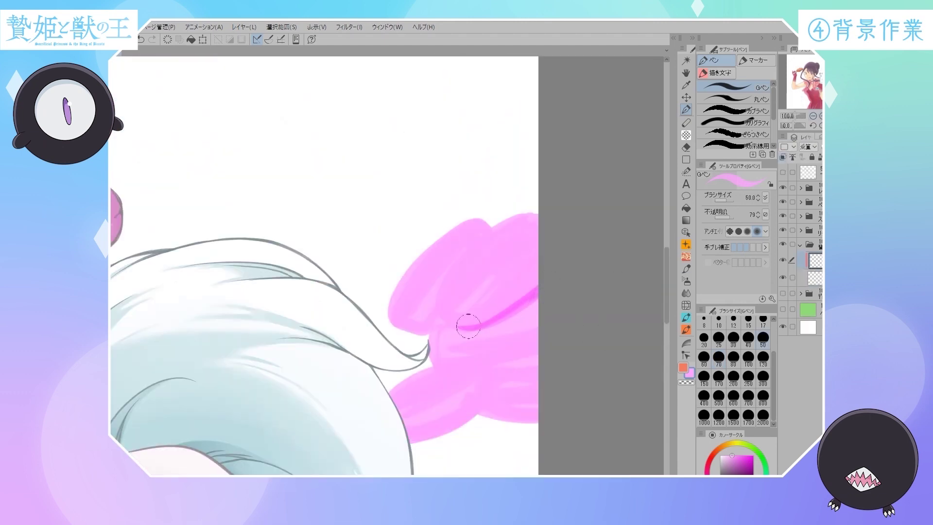
pyautogui.moveTo(486, 388); pyautogui.dragTo(510, 358)
pyautogui.moveTo(535, 311); pyautogui.dragTo(504, 329)
pyautogui.moveTo(534, 282); pyautogui.dragTo(486, 311)
pyautogui.moveTo(418, 424)
pyautogui.mouseDown()
pyautogui.moveTo(488, 437)
pyautogui.moveTo(515, 394)
pyautogui.mouseUp()
pyautogui.press('j')
pyautogui.click(815, 277)
pyautogui.click(734, 116)
pyautogui.press('p')
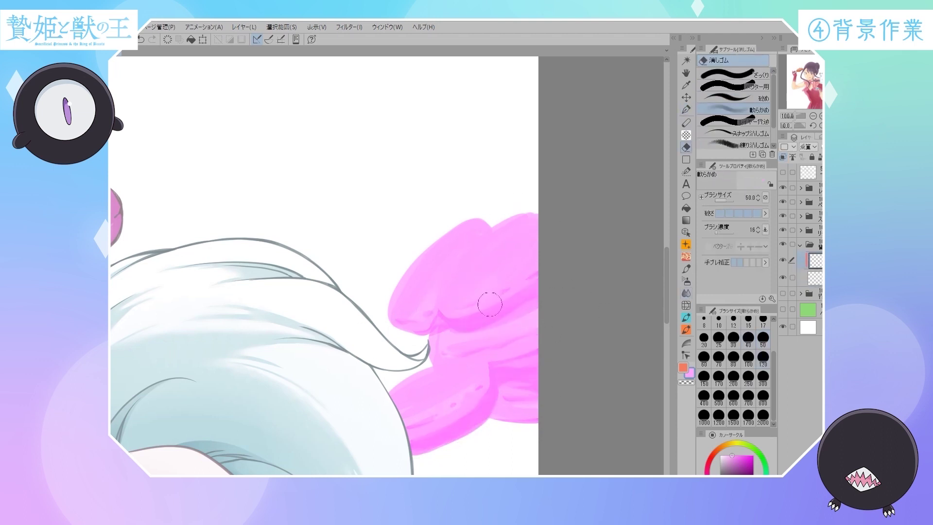
# Draw dark mauve contours and shadows between the pink shape's lobes on a new layer with the G-pen at sizes 17 and 30
pyautogui.hotkey('ctrl', 'shift', 'n')
pyautogui.press('p')
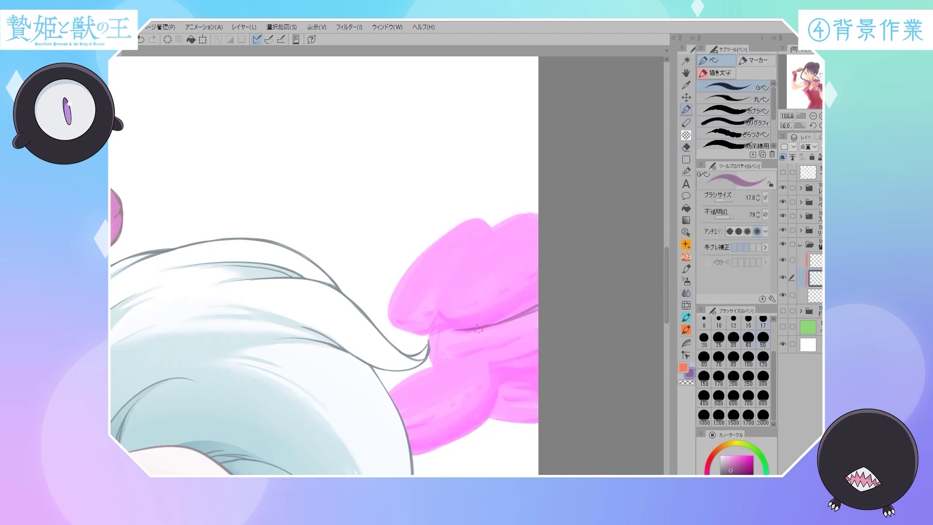
pyautogui.moveTo(491, 412)
pyautogui.mouseDown()
pyautogui.moveTo(437, 455)
pyautogui.moveTo(413, 450)
pyautogui.mouseUp()
pyautogui.moveTo(496, 373); pyautogui.dragTo(550, 377)
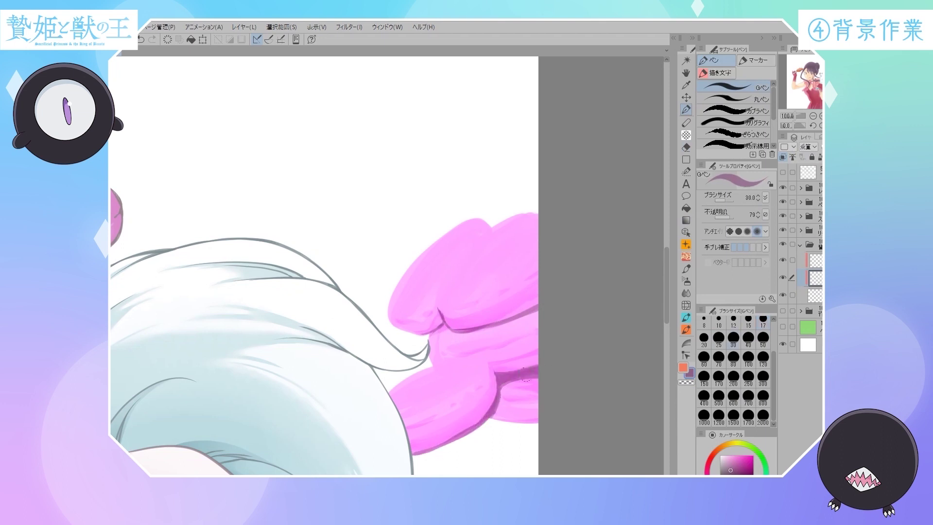
pyautogui.moveTo(446, 322); pyautogui.dragTo(534, 316)
# Blend the mauve shadows into the pink shape and lighten them with the size 50 soft eraser
pyautogui.press('j')
pyautogui.hotkey('ctrl', '+')
pyautogui.moveTo(602, 430); pyautogui.dragTo(563, 428)
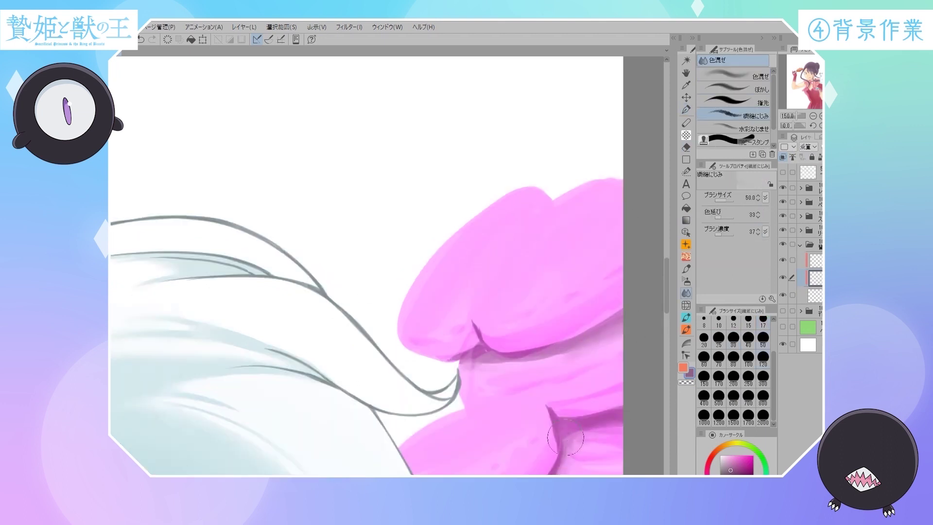
pyautogui.hotkey('ctrl', '-')
pyautogui.moveTo(414, 326)
pyautogui.mouseDown()
pyautogui.moveTo(484, 375)
pyautogui.moveTo(535, 364)
pyautogui.mouseUp()
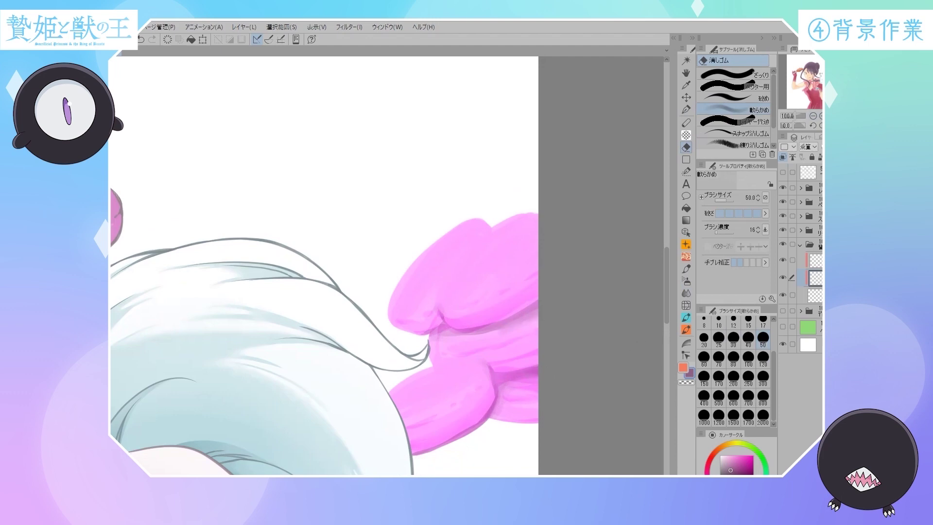
# Add white highlights along the pink macarons' edges on a new layer with the size 15 G-pen and blend them at size 50
pyautogui.hotkey('ctrl', 'shift', 'n')
pyautogui.press('p')
pyautogui.press('c')
pyautogui.hotkey('alt', ']')
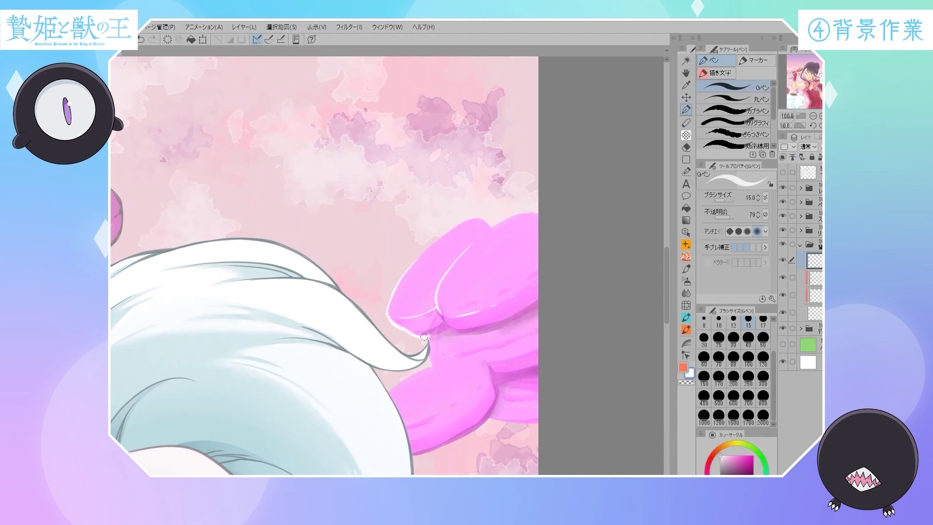
pyautogui.press('-')
pyautogui.press('-')
pyautogui.press('-')
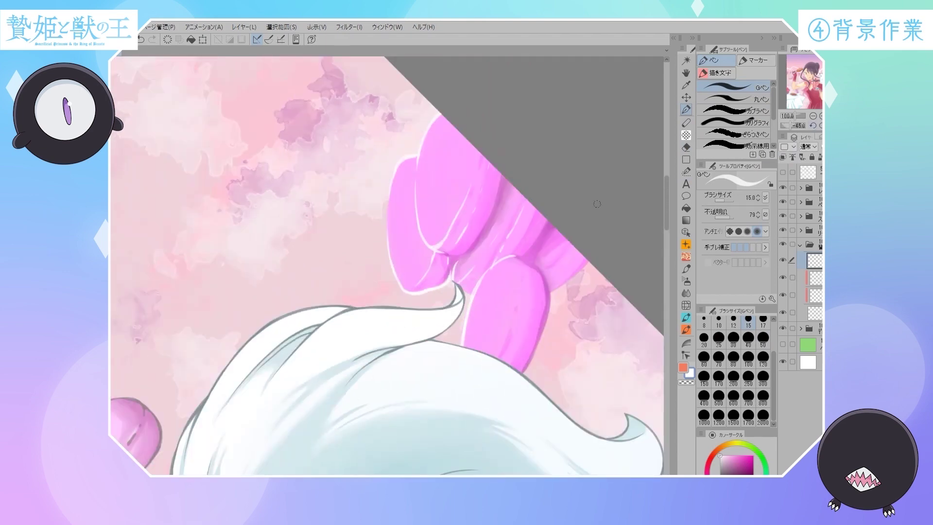
pyautogui.press('@')
pyautogui.press('j')
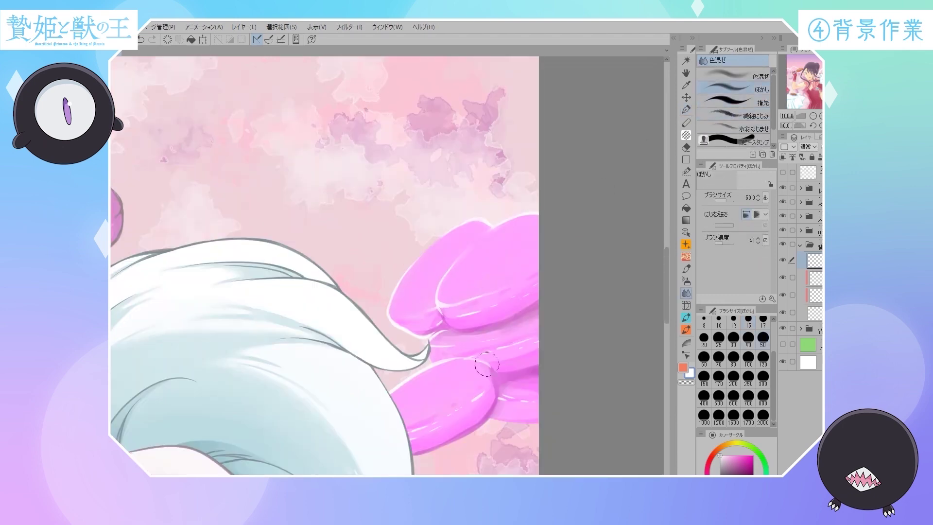
pyautogui.press('e')
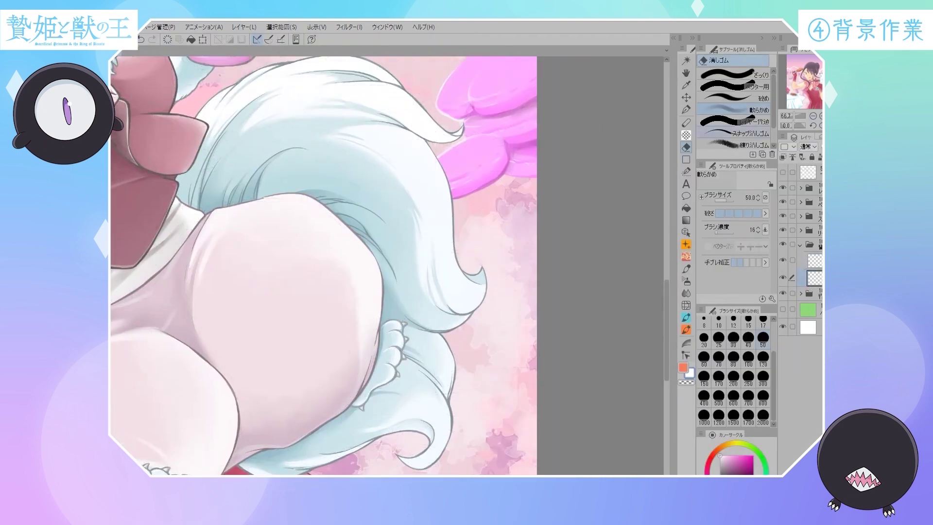
# Block in cyan macarons below the pink ones beside the tail with the size 100 G-pen
pyautogui.press('p')
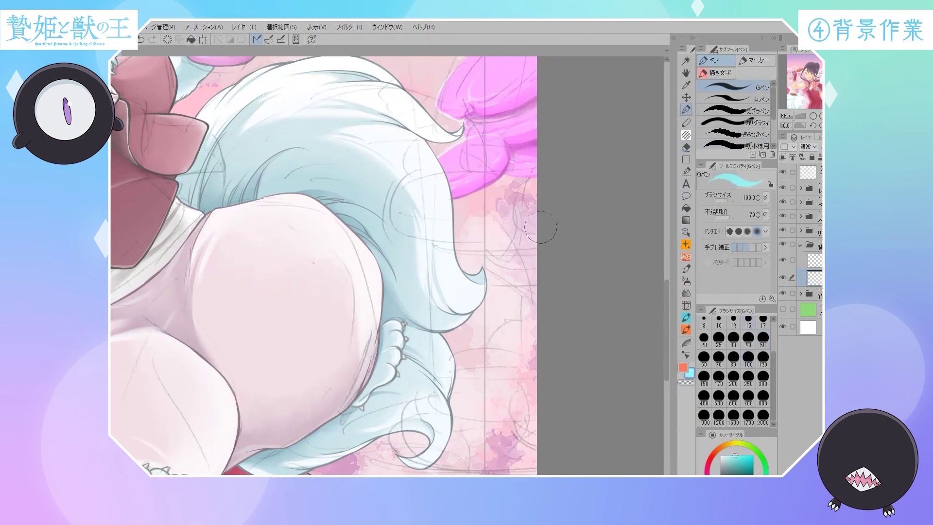
pyautogui.moveTo(486, 209)
pyautogui.mouseDown()
pyautogui.moveTo(503, 219)
pyautogui.moveTo(469, 243)
pyautogui.moveTo(486, 257)
pyautogui.mouseUp()
pyautogui.moveTo(487, 296); pyautogui.dragTo(550, 302)
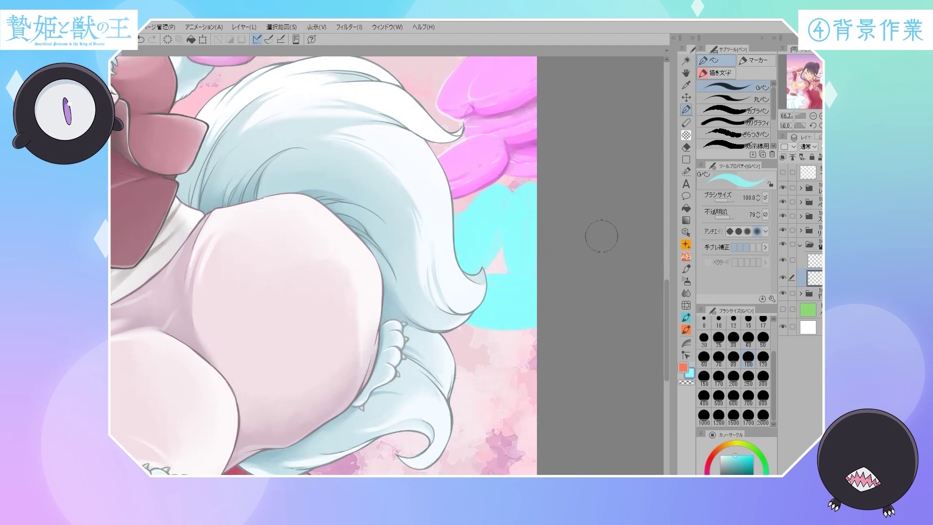
# Shade the gaps and filling lines of the cyan macarons in deeper blue on a clipped layer with the G-pen
pyautogui.hotkey('ctrl', '+')
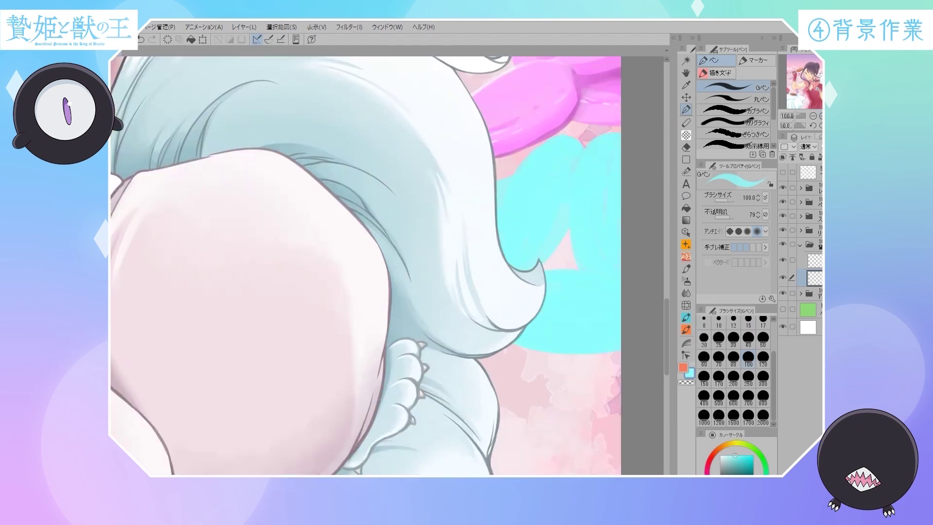
pyautogui.click(807, 146)
pyautogui.click(807, 174)
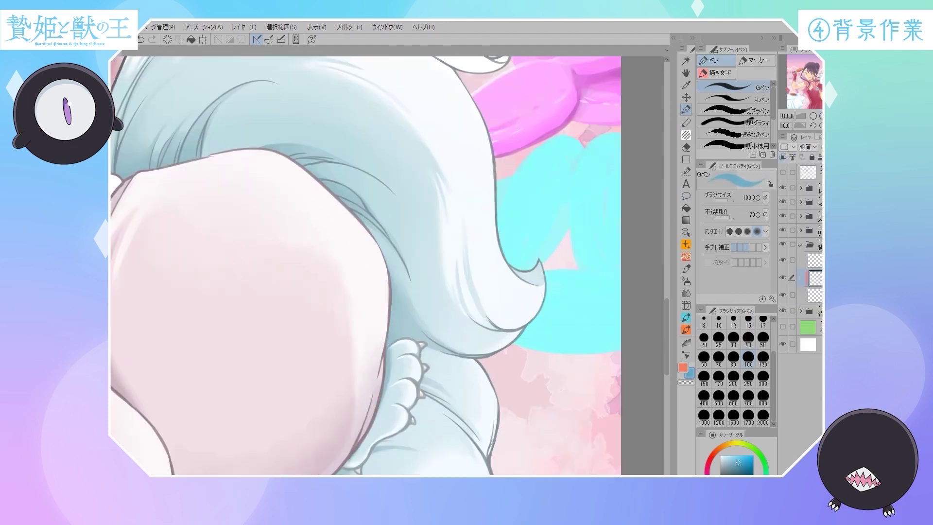
pyautogui.moveTo(584, 270); pyautogui.dragTo(620, 273)
pyautogui.press(']')
pyautogui.moveTo(586, 204); pyautogui.dragTo(584, 237)
pyautogui.moveTo(514, 335); pyautogui.dragTo(619, 349)
pyautogui.moveTo(576, 302)
pyautogui.mouseDown()
pyautogui.moveTo(620, 285)
pyautogui.moveTo(618, 307)
pyautogui.mouseUp()
pyautogui.moveTo(529, 243); pyautogui.dragTo(513, 258)
pyautogui.moveTo(584, 173); pyautogui.dragTo(549, 246)
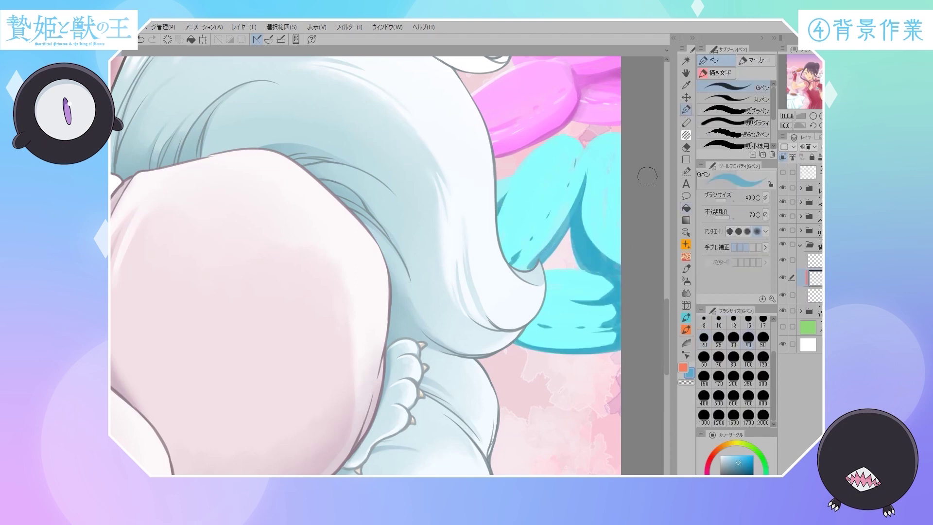
# Blend the blue shadows into the cyan macarons and lighten them with the size 50 soft eraser
pyautogui.press('j')
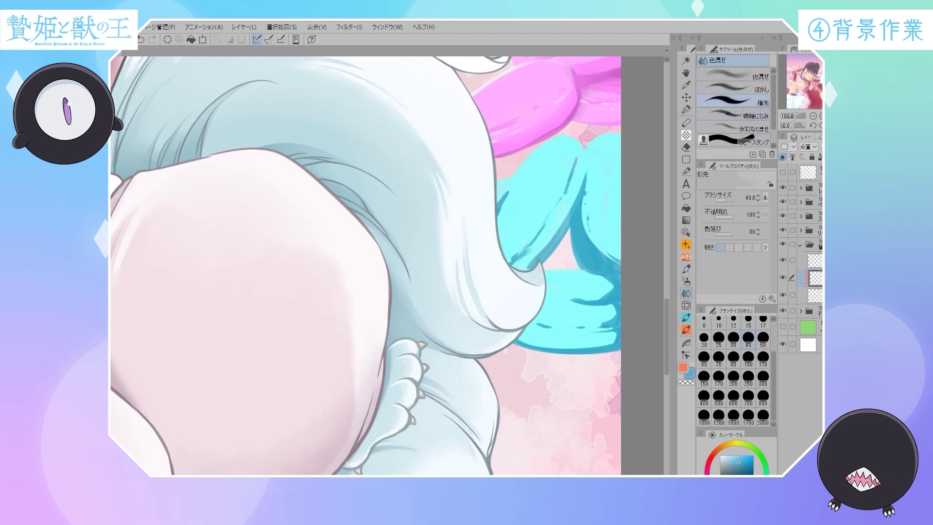
pyautogui.press(',')
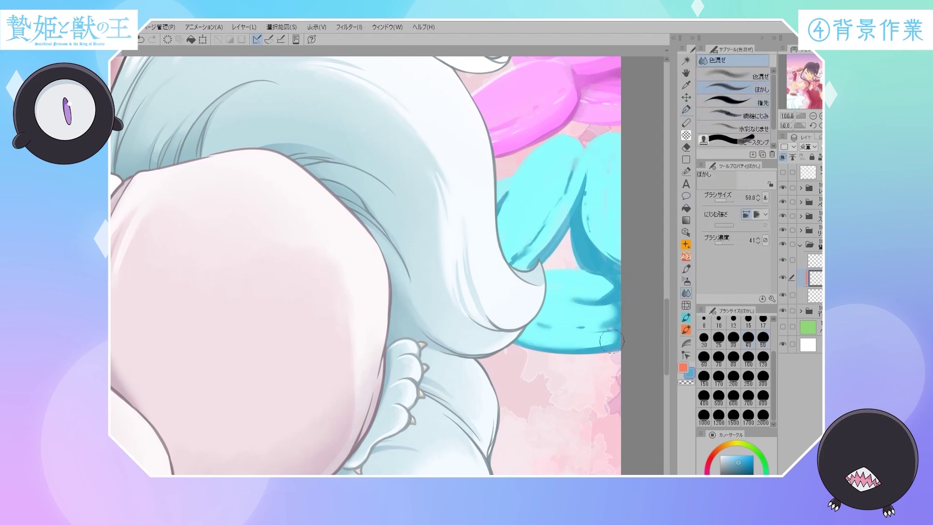
pyautogui.press('e')
pyautogui.moveTo(584, 179)
pyautogui.mouseDown()
pyautogui.moveTo(531, 240)
pyautogui.moveTo(586, 211)
pyautogui.moveTo(603, 247)
pyautogui.mouseUp()
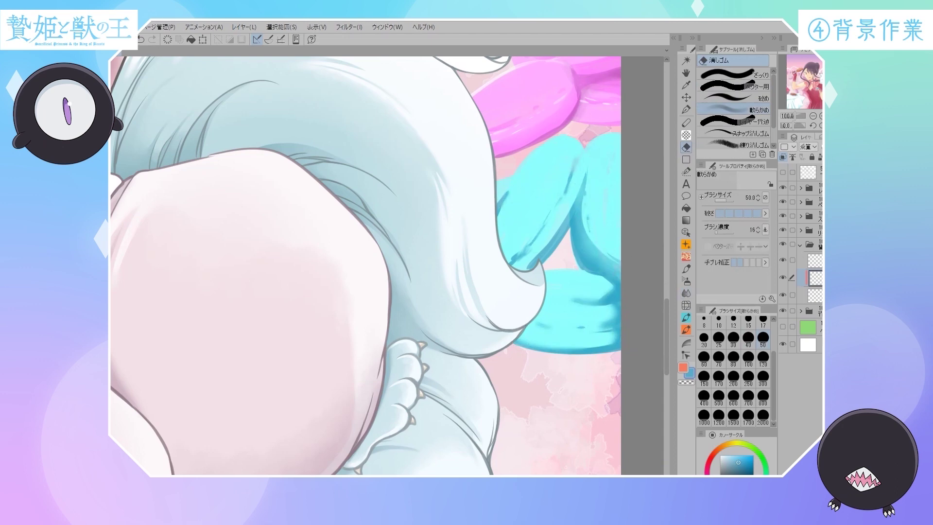
# Paint pale blue highlights on the cyan macarons on a new layer with the G-pen, blending and softening them
pyautogui.hotkey('ctrl', 'shift', 'n')
pyautogui.press('p')
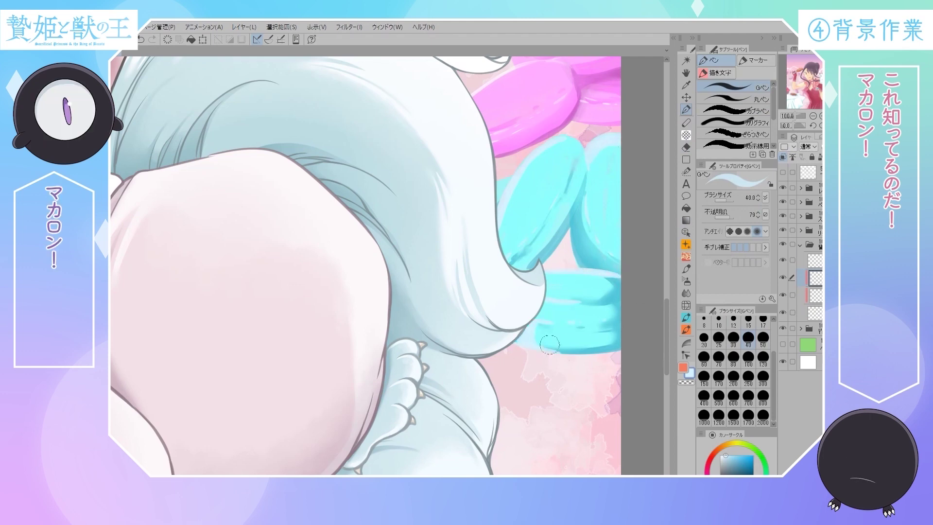
pyautogui.press('j')
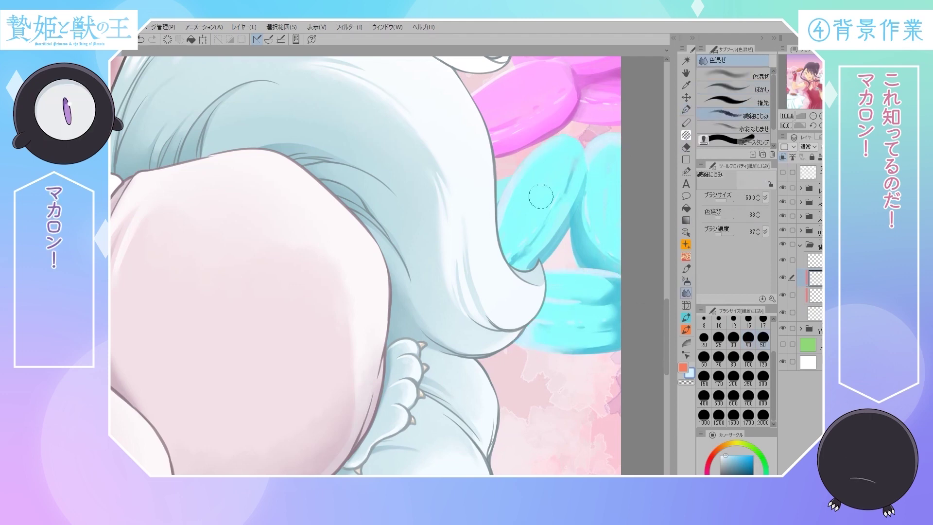
pyautogui.press('e')
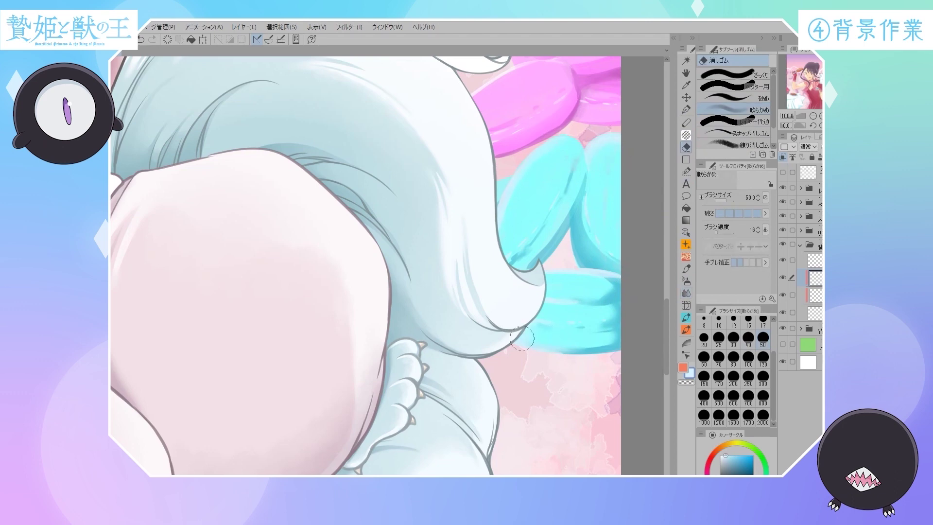
pyautogui.press('p')
pyautogui.press('-')
pyautogui.press('-')
pyautogui.press('-')
pyautogui.hotkey('ctrl', '@')
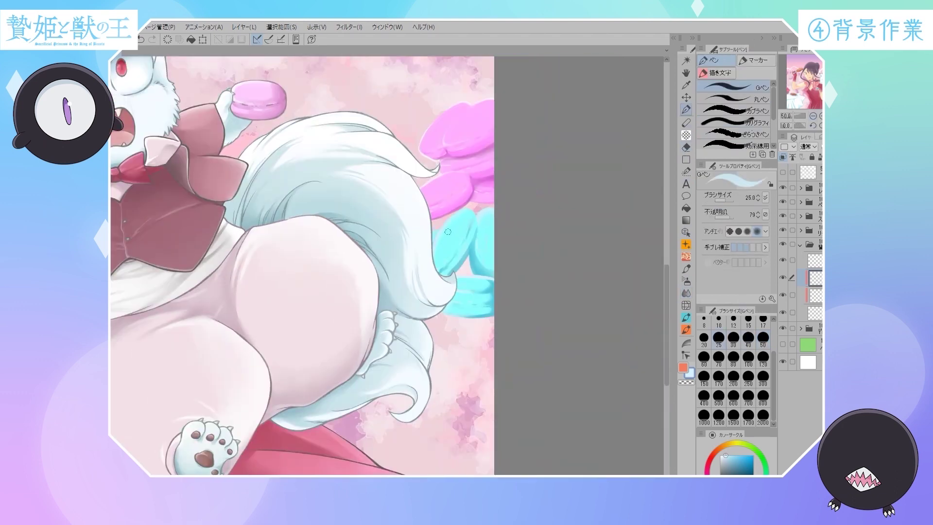
pyautogui.hotkey('ctrl', 'alt', '0')
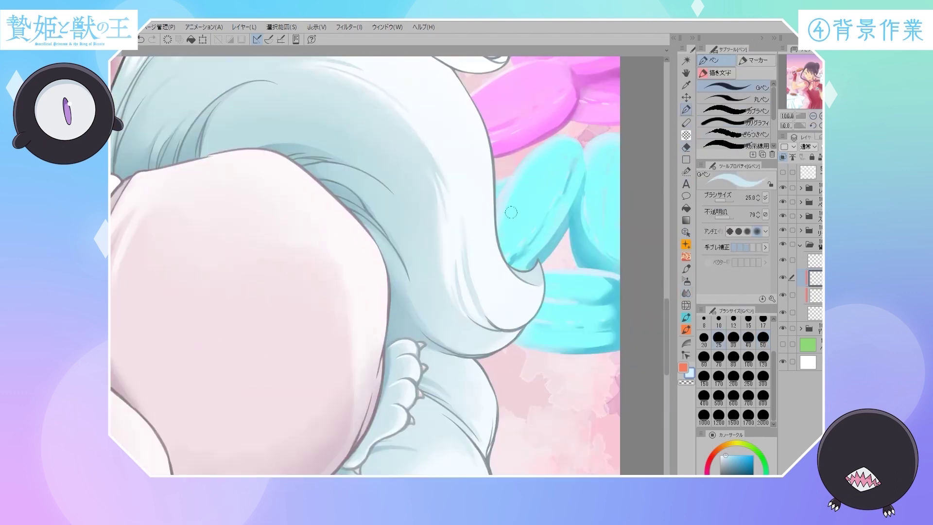
# Paint a white plate under the cyan macarons, its support and a white tabletop behind the tail and skirt with the G-pen
pyautogui.press(']')
pyautogui.press(']')
pyautogui.press(']')
pyautogui.press(']')
pyautogui.press(']')
pyautogui.press(']')
pyautogui.press(']')
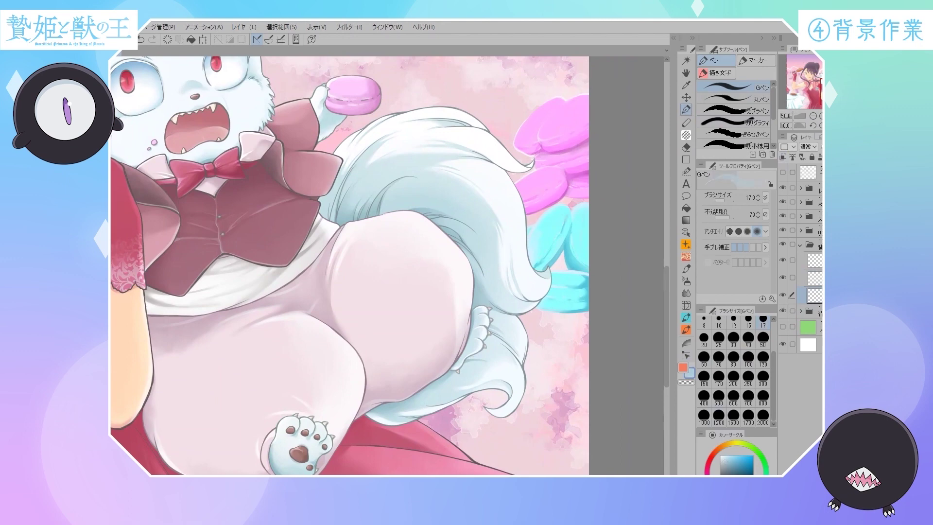
pyautogui.moveTo(560, 379)
pyautogui.mouseDown()
pyautogui.moveTo(510, 428)
pyautogui.moveTo(476, 403)
pyautogui.mouseUp()
pyautogui.press('[')
pyautogui.scroll(1, 539, 379)
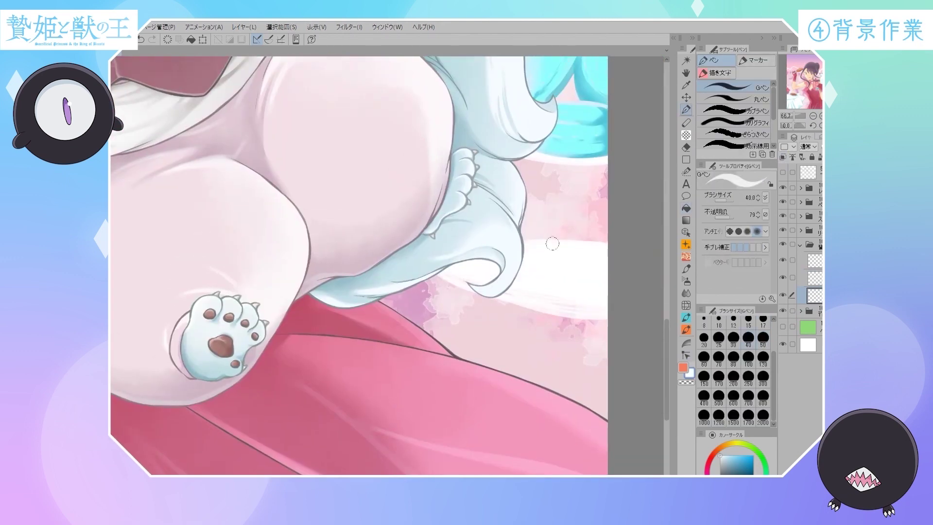
pyautogui.scroll(-3, 541, 242)
pyautogui.press(']')
pyautogui.scroll(-2, 541, 242)
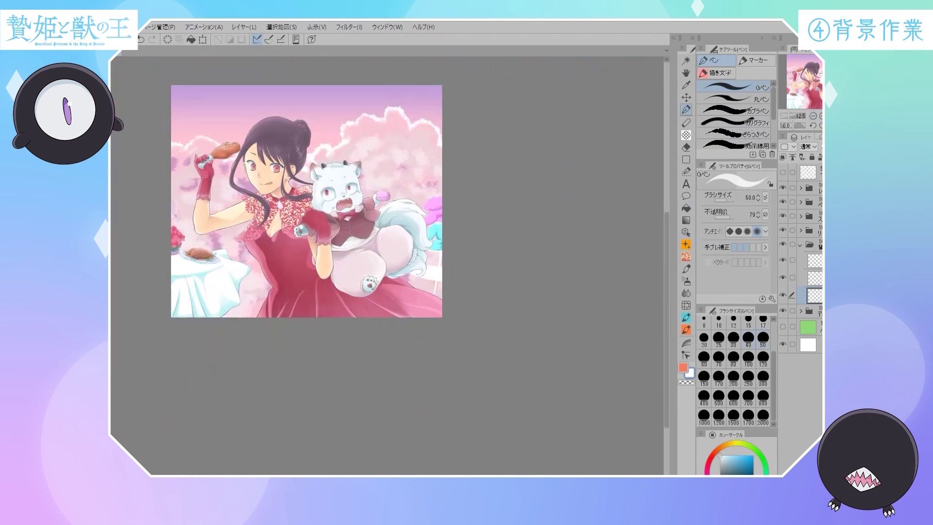
pyautogui.scroll(5, 435, 286)
pyautogui.scroll(-2, 558, 267)
# Shade the white stand's plates and support and the table's edge in blue-grey on a clipped layer with the G-pen
pyautogui.keyDown('alt'); pyautogui.click(389, 292); pyautogui.keyUp('alt')
pyautogui.scroll(1, 467, 369)
pyautogui.moveTo(437, 243); pyautogui.dragTo(519, 405)
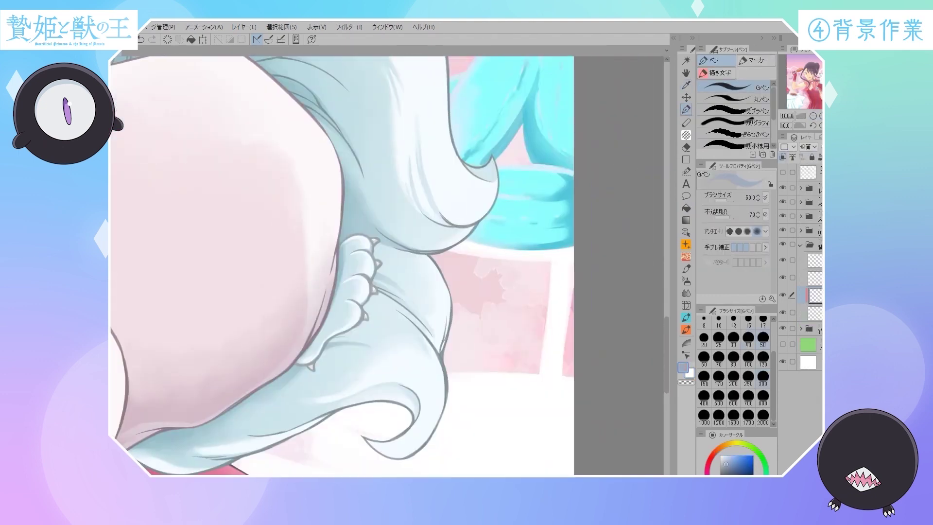
pyautogui.press('[')
pyautogui.press('[')
pyautogui.press('[')
pyautogui.press('[')
pyautogui.press('[')
pyautogui.hotkey('ctrl', '@')
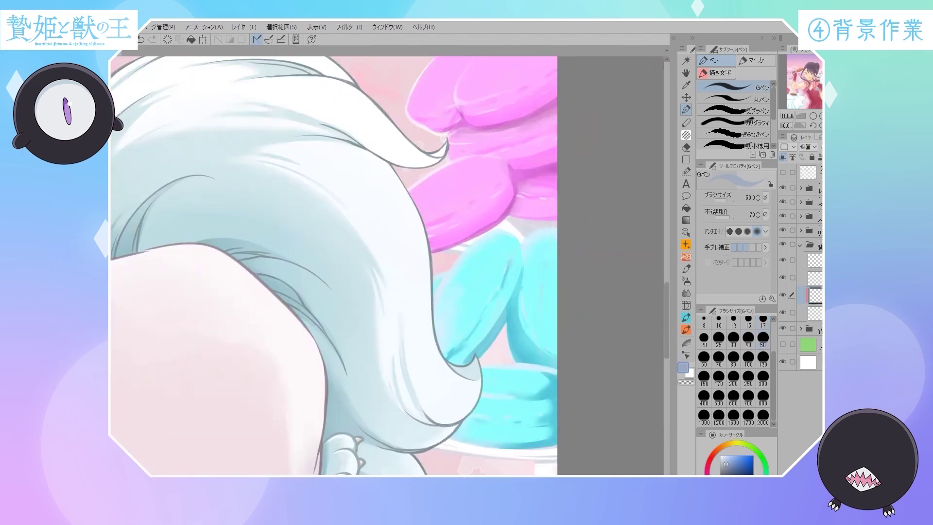
pyautogui.scroll(-2, 469, 327)
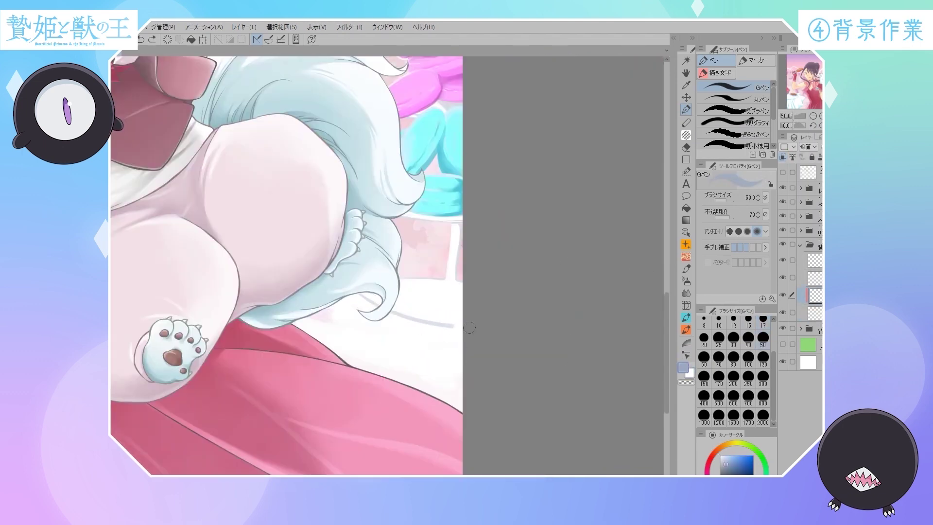
# Draw blue-grey fold lines down the white tablecloth below the macaron stand
pyautogui.hotkey('ctrl', '@')
pyautogui.moveTo(499, 138); pyautogui.dragTo(525, 275)
pyautogui.moveTo(503, 165); pyautogui.dragTo(522, 275)
pyautogui.moveTo(535, 185); pyautogui.dragTo(556, 265)
pyautogui.moveTo(340, 85); pyautogui.dragTo(306, 178)
pyautogui.moveTo(365, 130); pyautogui.dragTo(355, 209)
pyautogui.scroll(-1, 340, 243)
# Paint light cyan shadows along the tablecloth's folds on a new layer and fade them with the soft eraser at sizes 50 and 100
pyautogui.press('i')
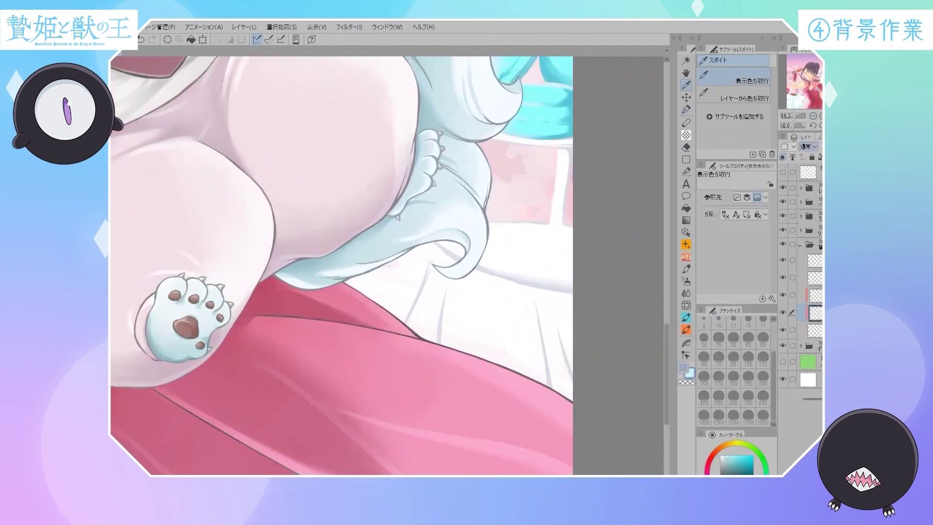
pyautogui.press('e')
pyautogui.moveTo(564, 325); pyautogui.dragTo(547, 389)
pyautogui.moveTo(445, 292); pyautogui.dragTo(450, 343)
pyautogui.moveTo(408, 268); pyautogui.dragTo(418, 316)
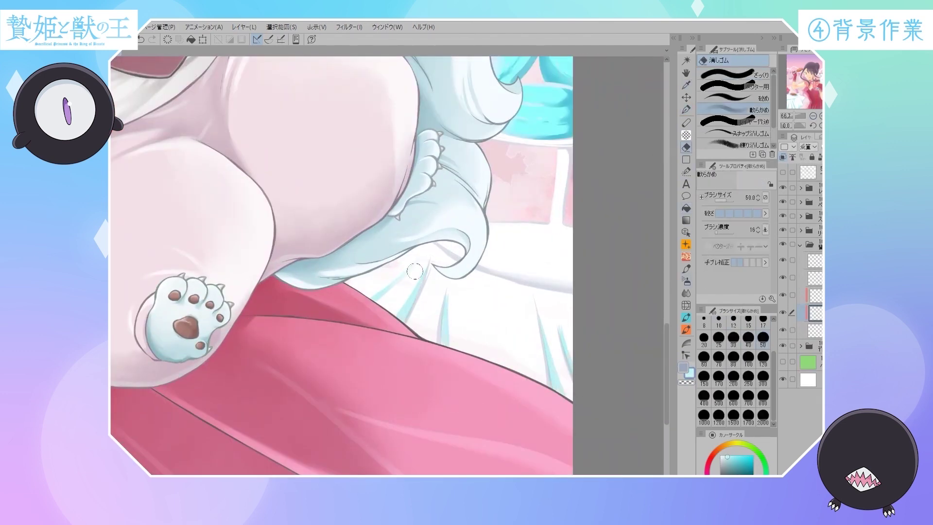
pyautogui.press('p')
pyautogui.moveTo(566, 318); pyautogui.dragTo(559, 365)
pyautogui.moveTo(547, 301); pyautogui.dragTo(537, 384)
pyautogui.moveTo(445, 292); pyautogui.dragTo(467, 355)
pyautogui.press('e')
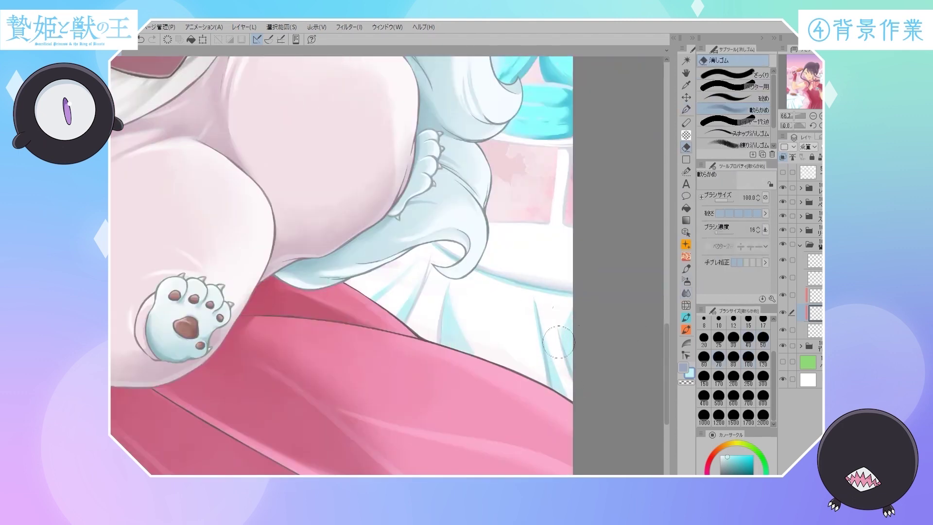
# Block in light green macarons on the table's plate below the cyan ones with the size 50 G-pen
pyautogui.scroll(3, 340, 265)
pyautogui.click(815, 295)
pyautogui.click(757, 451)
pyautogui.press('p')
pyautogui.moveTo(486, 321)
pyautogui.mouseDown()
pyautogui.moveTo(546, 339)
pyautogui.moveTo(486, 388)
pyautogui.mouseUp()
pyautogui.moveTo(515, 311); pyautogui.dragTo(544, 335)
pyautogui.moveTo(481, 384); pyautogui.dragTo(520, 403)
pyautogui.hotkey('ctrl', 'alt', '0')
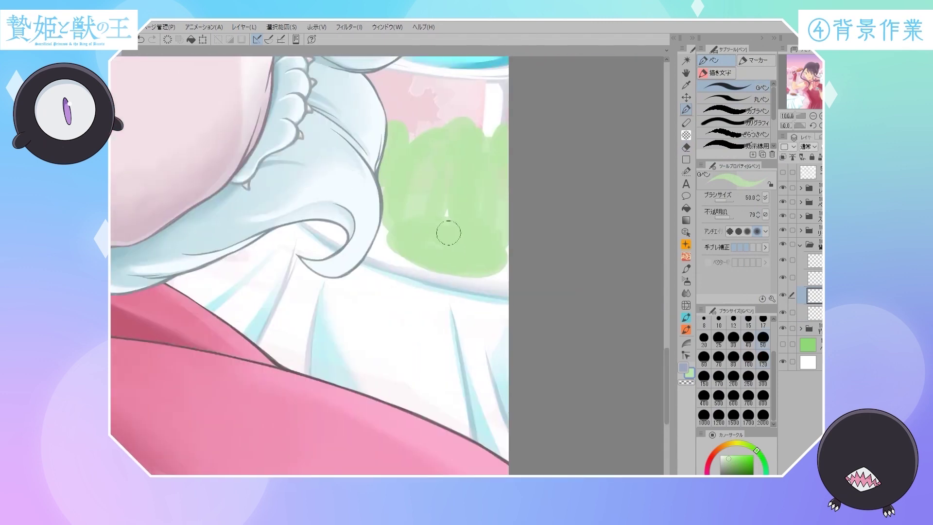
# Draw darker green contours and filling lines on the green macarons on a clipped layer with the G-pen
pyautogui.hotkey('ctrl', '+')
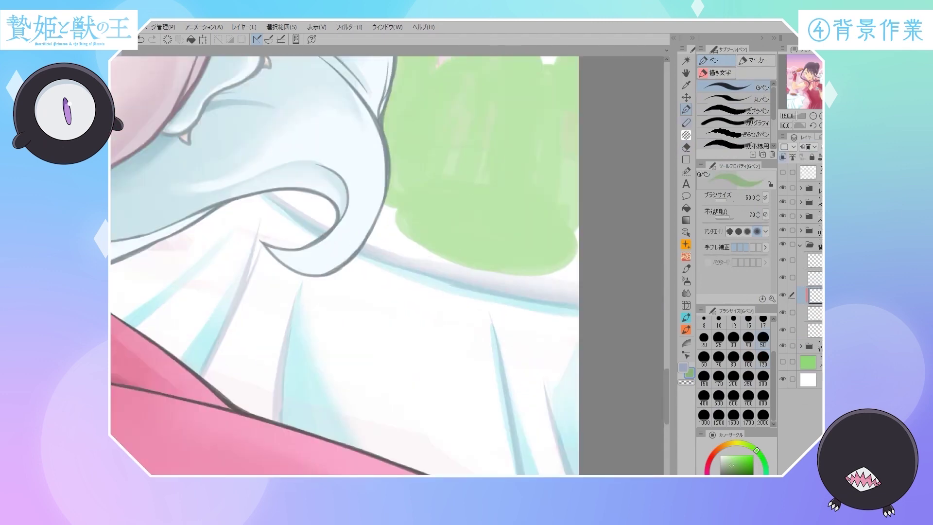
pyautogui.moveTo(585, 224); pyautogui.dragTo(530, 265)
pyautogui.moveTo(576, 221); pyautogui.dragTo(559, 266)
pyautogui.moveTo(439, 224); pyautogui.dragTo(459, 233)
pyautogui.moveTo(576, 211); pyautogui.dragTo(542, 262)
pyautogui.hotkey('ctrl', '-')
pyautogui.moveTo(491, 129)
pyautogui.mouseDown()
pyautogui.moveTo(479, 172)
pyautogui.moveTo(482, 222)
pyautogui.mouseUp()
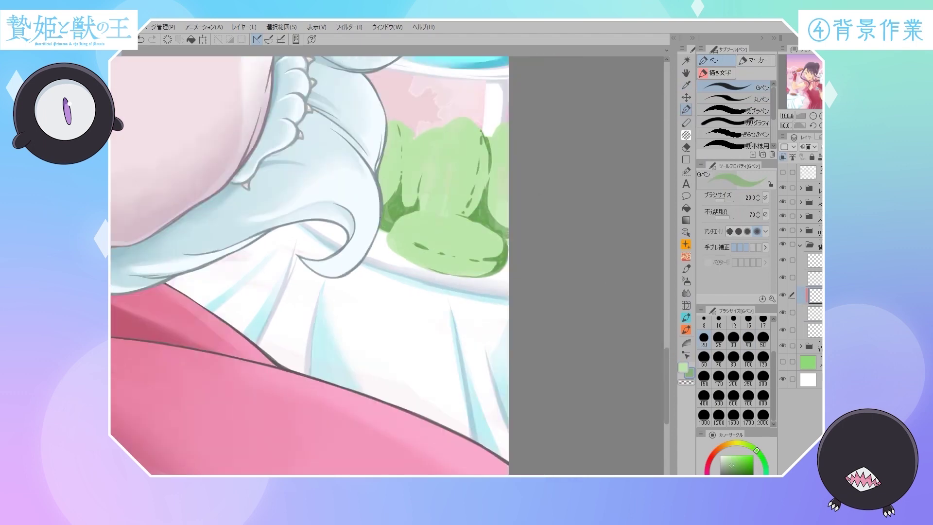
# Deepen the shadows between the green macarons, blend them at size 30 and clean them up with the size 17 soft eraser
pyautogui.hotkey('ctrl', '+')
pyautogui.press(']')
pyautogui.press(']')
pyautogui.press(']')
pyautogui.moveTo(574, 224)
pyautogui.mouseDown()
pyautogui.moveTo(539, 265)
pyautogui.moveTo(547, 248)
pyautogui.mouseUp()
pyautogui.moveTo(559, 209); pyautogui.dragTo(535, 263)
pyautogui.press('j')
pyautogui.scroll(5, 539, 262)
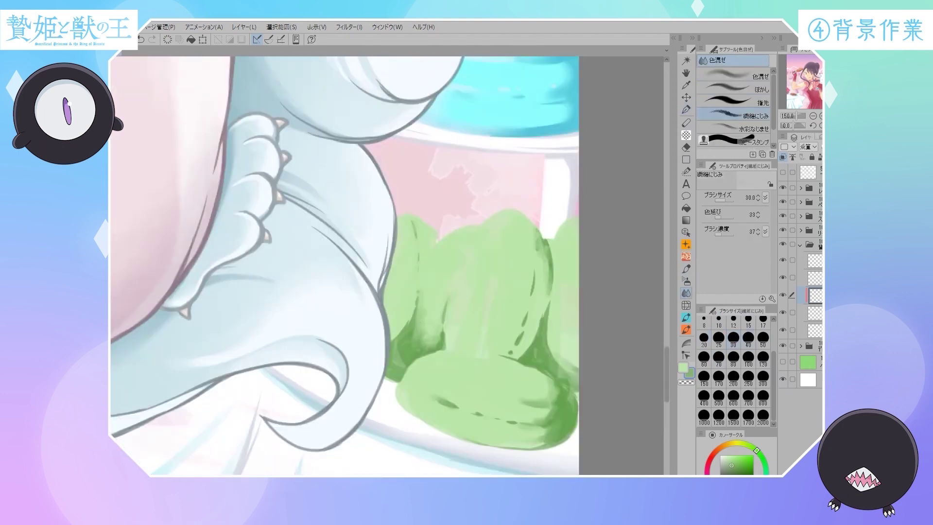
pyautogui.press('e')
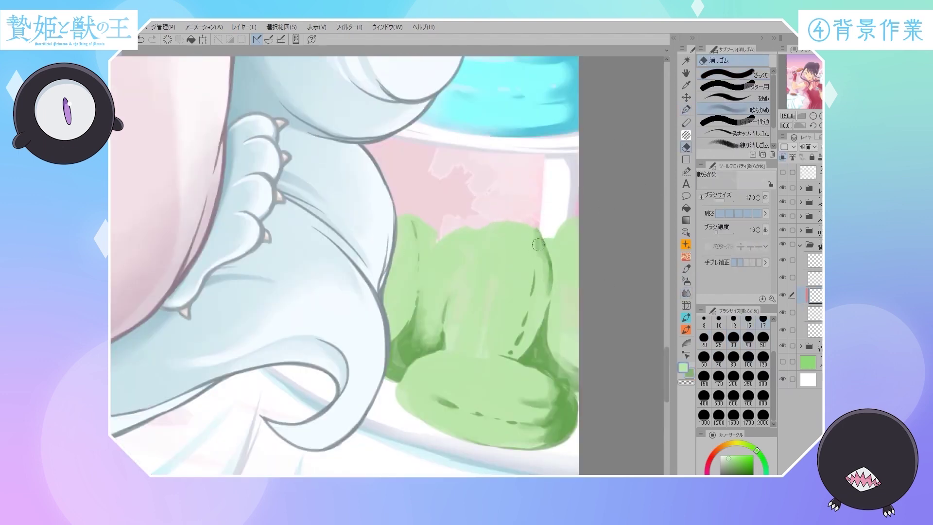
# Add pale green highlights along the green macarons' edges on a new layer with the size 17 G-pen and blend them at size 30
pyautogui.press('p')
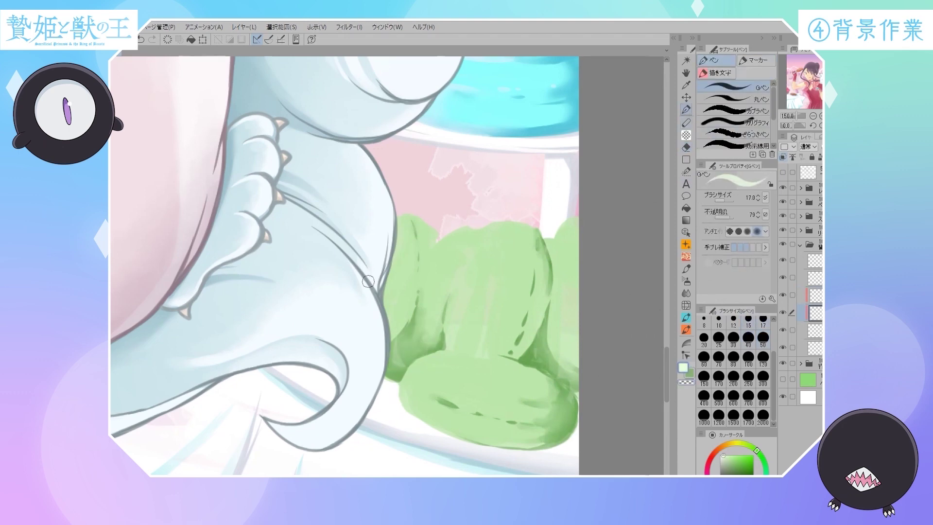
pyautogui.scroll(1, 369, 282)
pyautogui.moveTo(438, 389)
pyautogui.mouseDown()
pyautogui.moveTo(399, 209)
pyautogui.moveTo(435, 410)
pyautogui.mouseUp()
pyautogui.moveTo(386, 384); pyautogui.dragTo(343, 257)
pyautogui.moveTo(414, 219)
pyautogui.mouseDown()
pyautogui.moveTo(537, 183)
pyautogui.moveTo(607, 229)
pyautogui.moveTo(610, 282)
pyautogui.mouseUp()
pyautogui.moveTo(492, 334); pyautogui.dragTo(464, 394)
pyautogui.moveTo(529, 314); pyautogui.dragTo(493, 332)
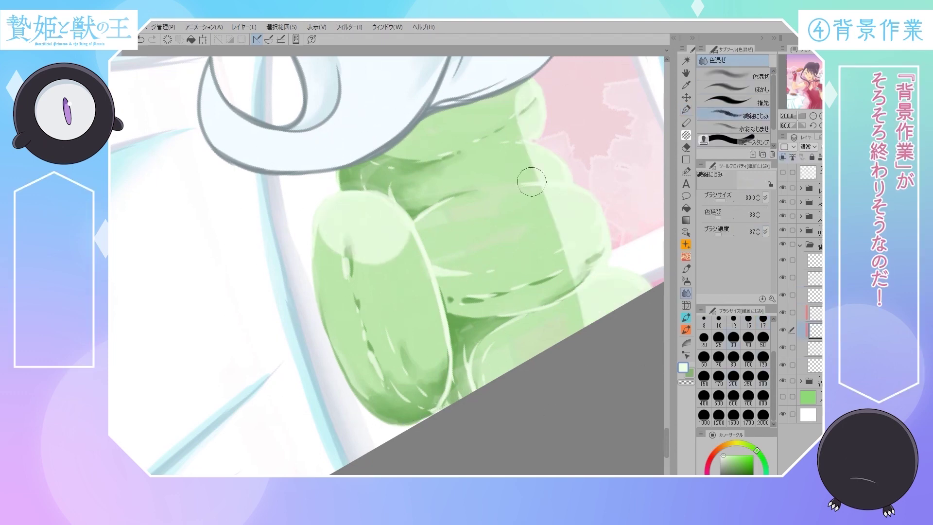
pyautogui.moveTo(368, 265)
pyautogui.mouseDown()
pyautogui.moveTo(546, 192)
pyautogui.moveTo(538, 73)
pyautogui.moveTo(441, 242)
pyautogui.mouseUp()
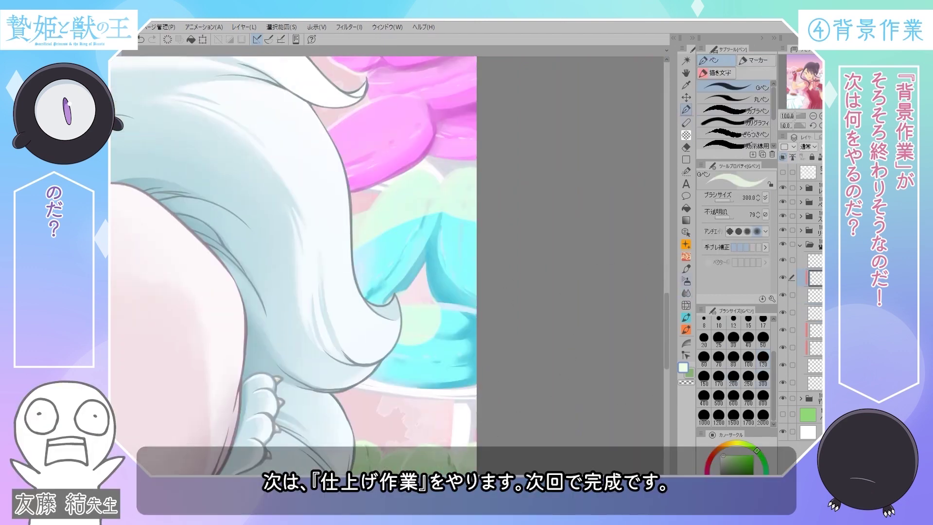
# Paint pale green-white light along the pink macarons' outer edges with the size 120 G-pen and soften it with the soft eraser
pyautogui.press('j')
pyautogui.moveTo(413, 321)
pyautogui.mouseDown()
pyautogui.moveTo(404, 233)
pyautogui.moveTo(538, 207)
pyautogui.mouseUp()
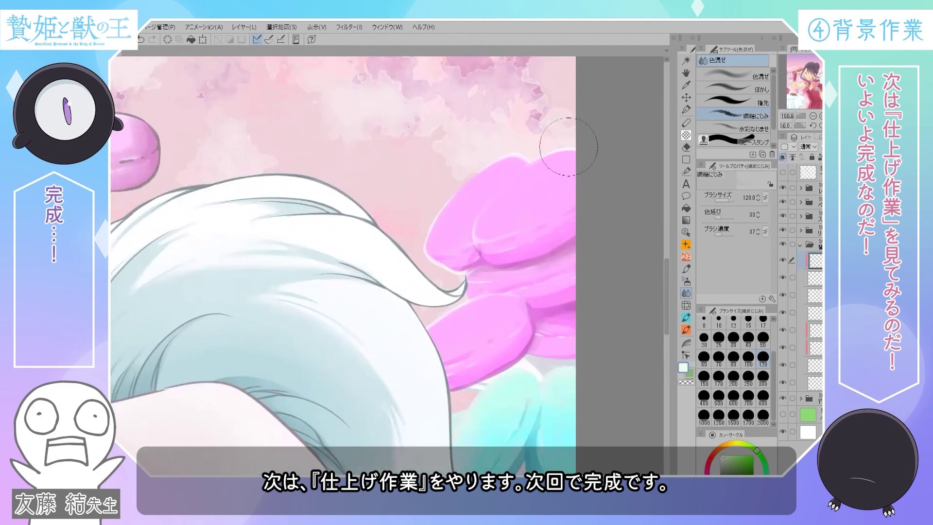
pyautogui.moveTo(544, 165)
pyautogui.mouseDown()
pyautogui.moveTo(416, 208)
pyautogui.moveTo(447, 379)
pyautogui.mouseUp()
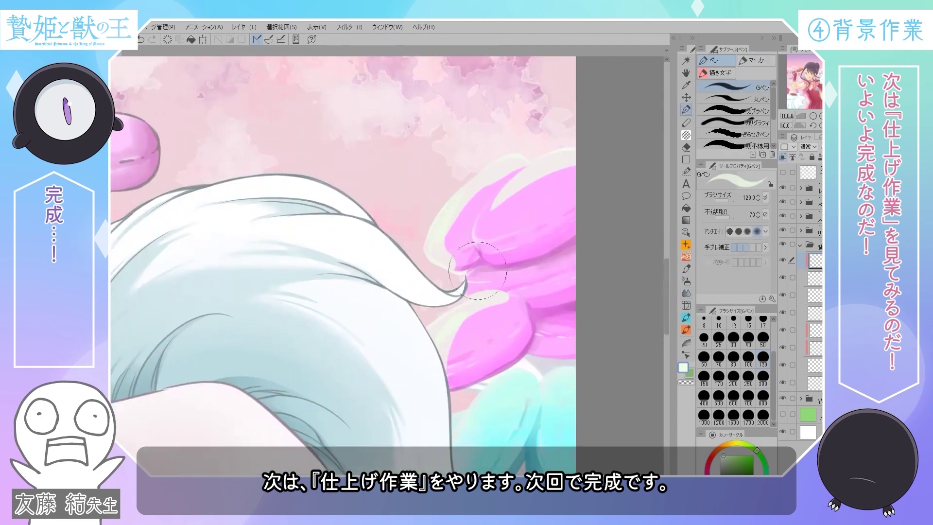
pyautogui.moveTo(457, 273); pyautogui.dragTo(466, 379)
pyautogui.moveTo(517, 186)
pyautogui.mouseDown()
pyautogui.moveTo(534, 170)
pyautogui.moveTo(462, 209)
pyautogui.moveTo(481, 287)
pyautogui.moveTo(473, 310)
pyautogui.mouseUp()
pyautogui.press('e')
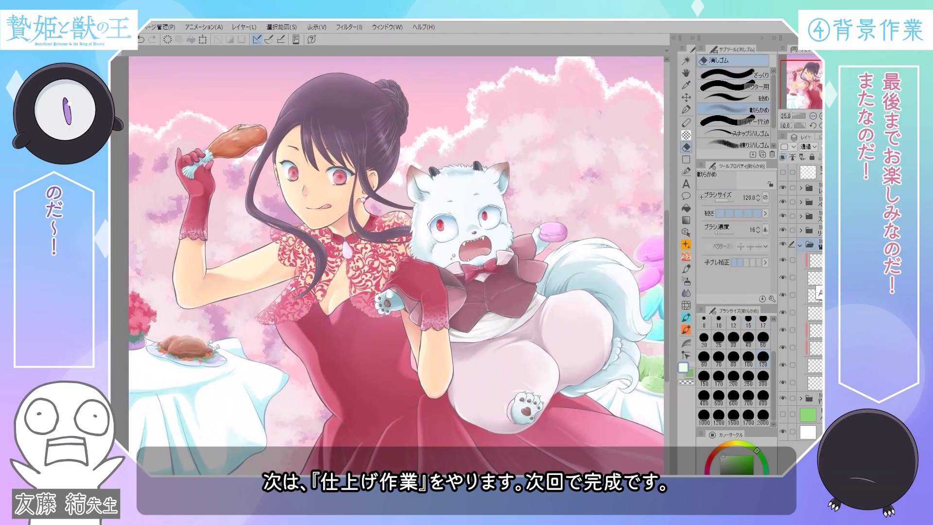
pyautogui.click(801, 245)
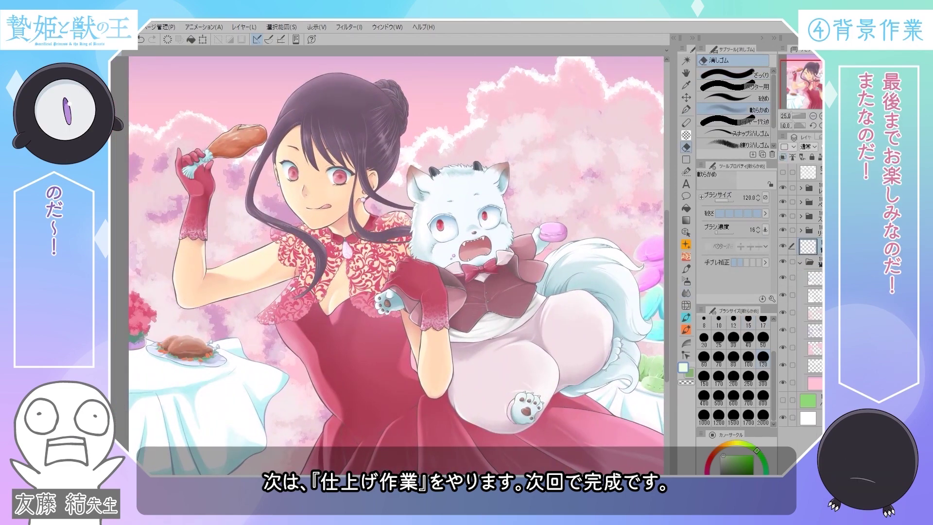